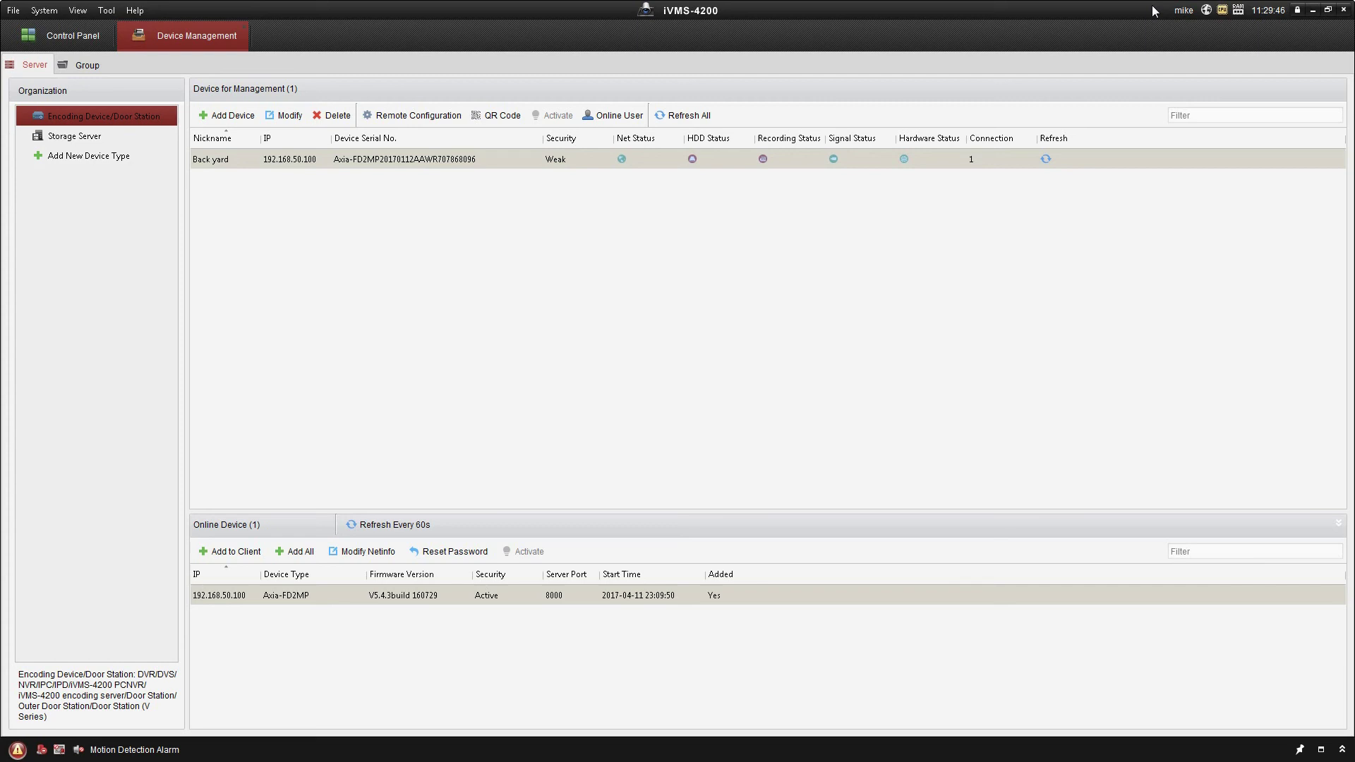
Step: Enable motion detection on the Back yard camera with the detection grid covering the entire picture
click(415, 116)
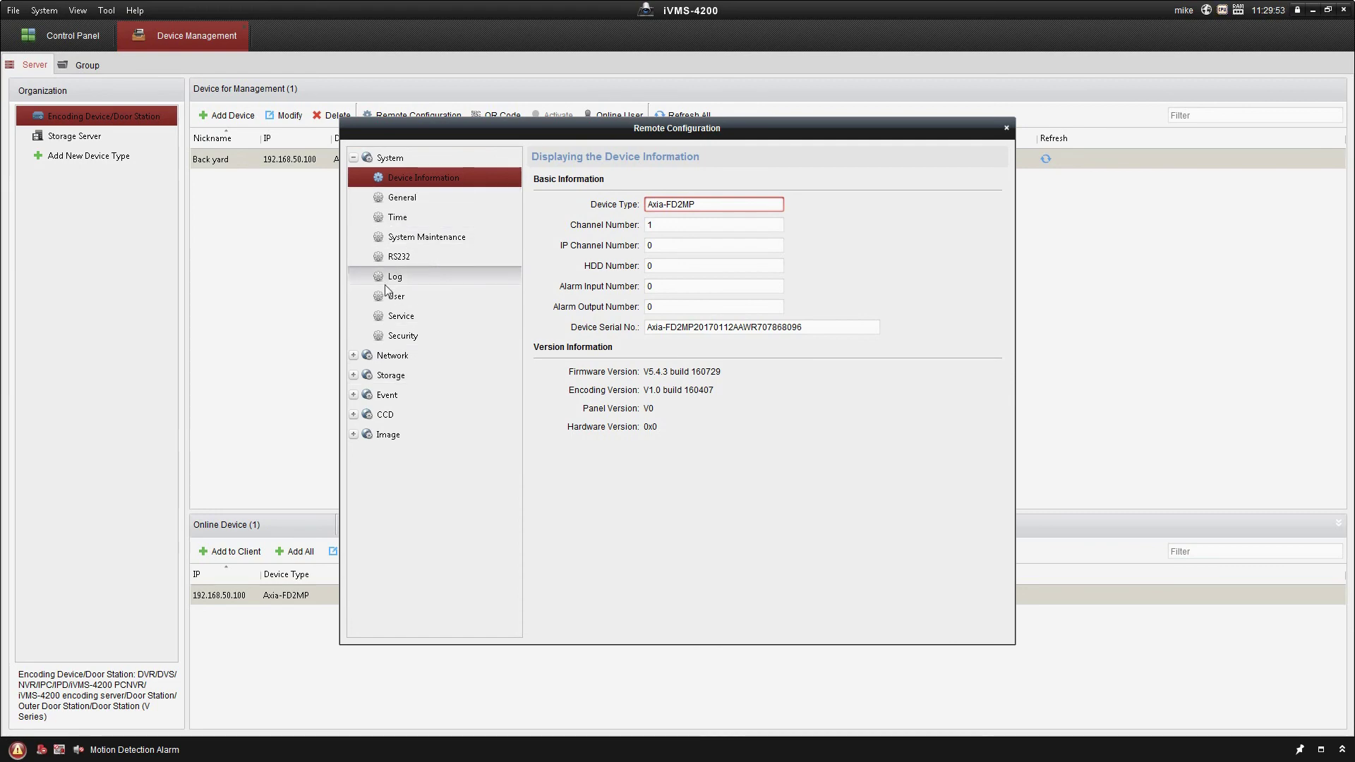
click(354, 394)
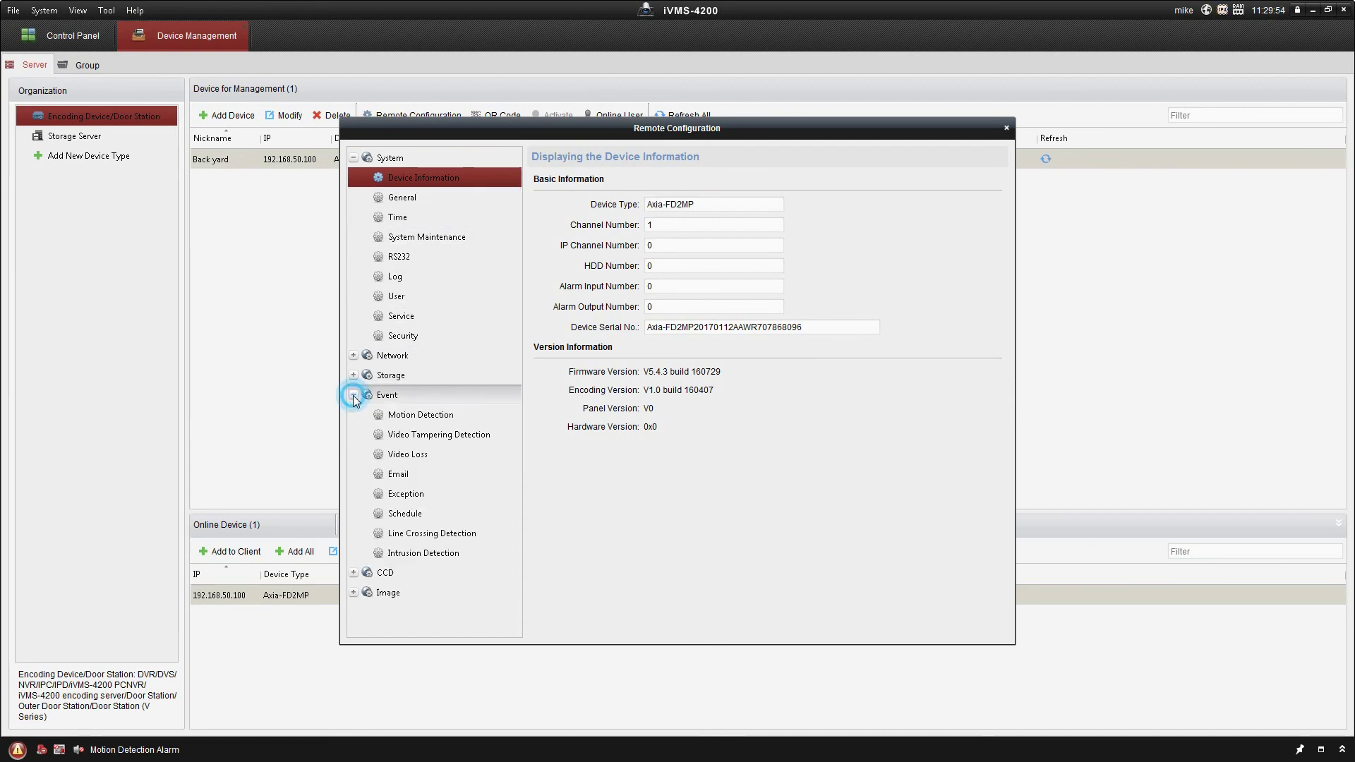
click(399, 415)
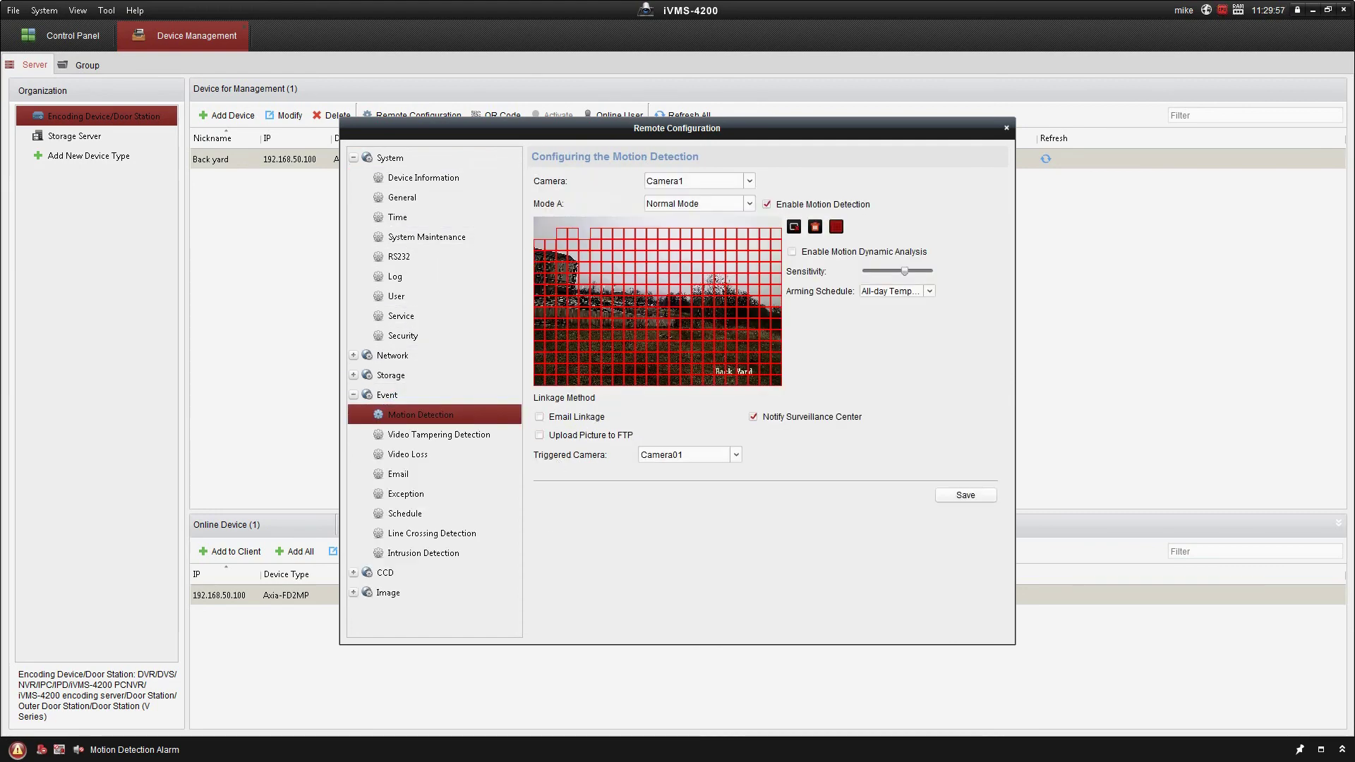
click(766, 204)
drag(540, 223, 790, 388)
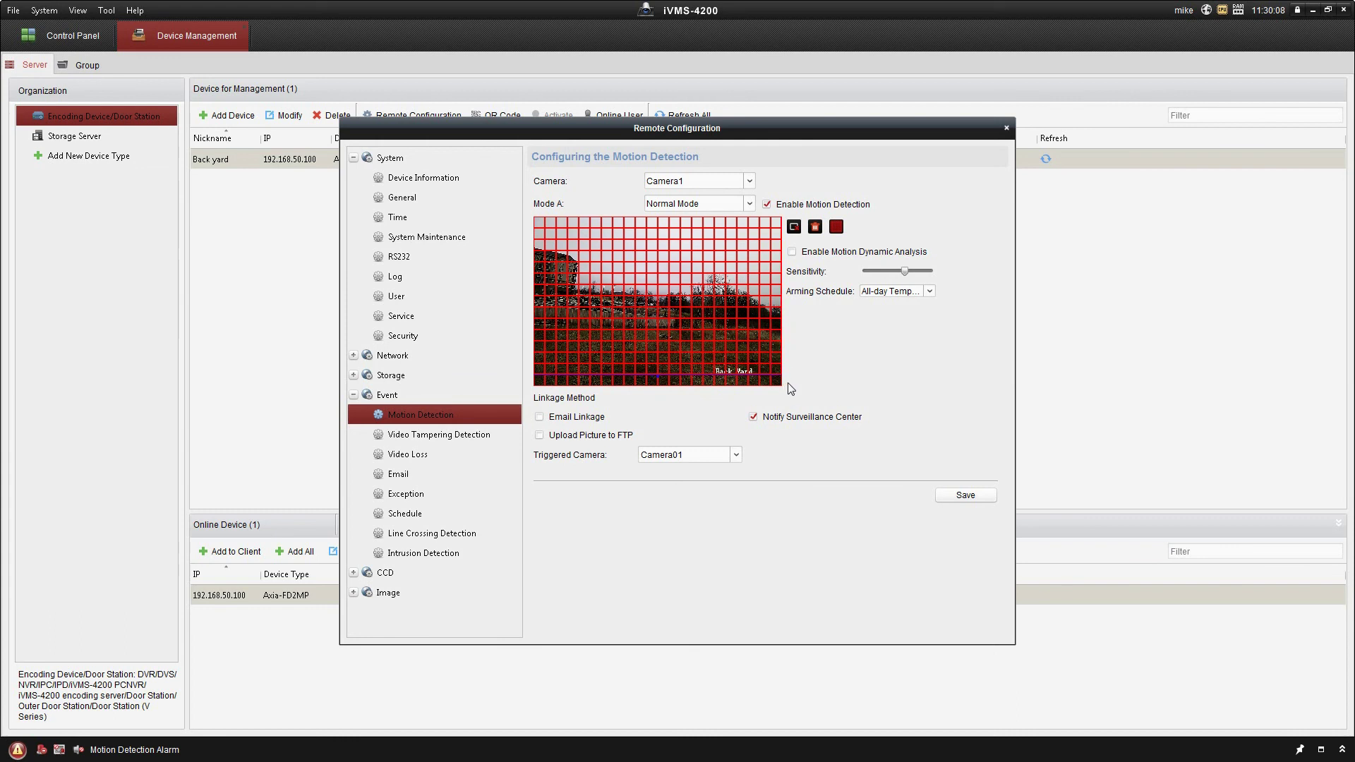
mouse_move(608, 266)
mouse_down()
mouse_move(665, 333)
mouse_move(626, 297)
mouse_move(696, 332)
mouse_up()
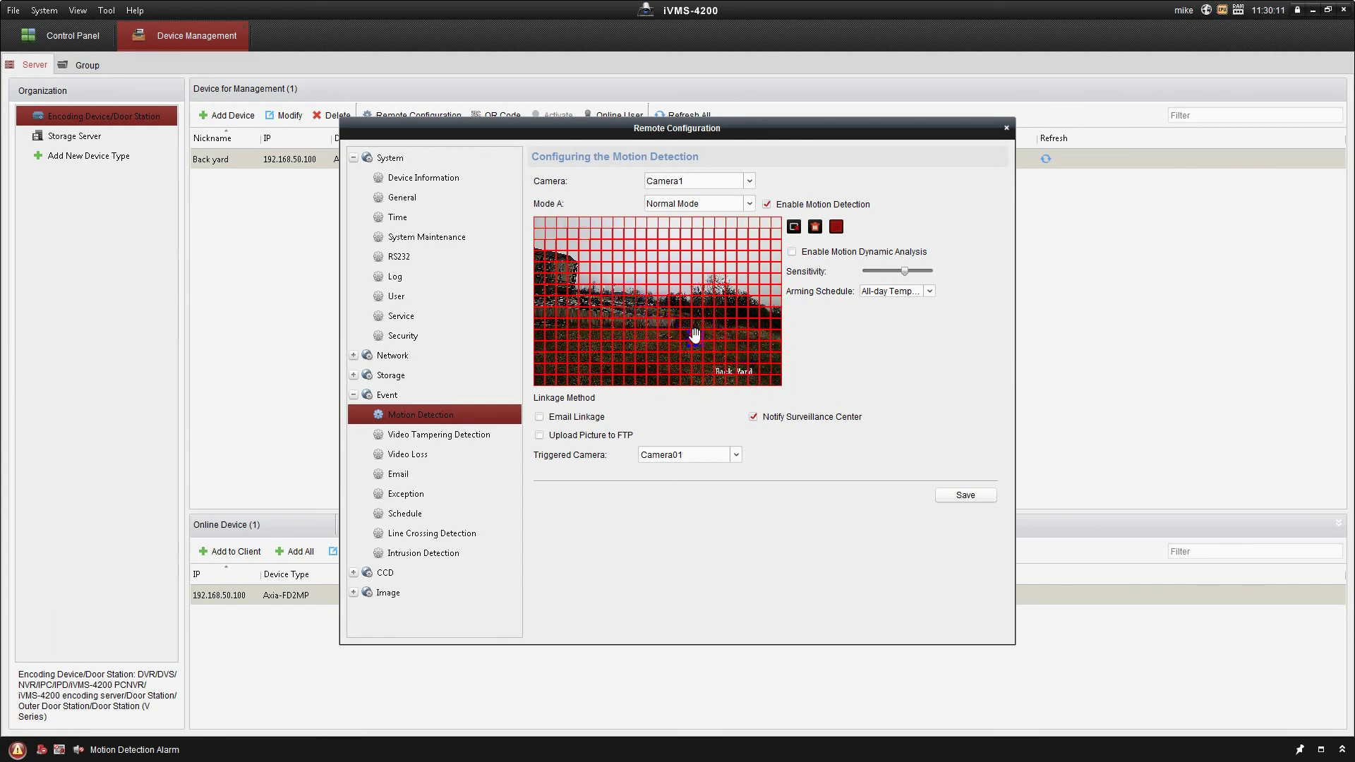
Step: Clear the detection grid, redraw it over the lower-left foreground one column wider, and save
click(813, 228)
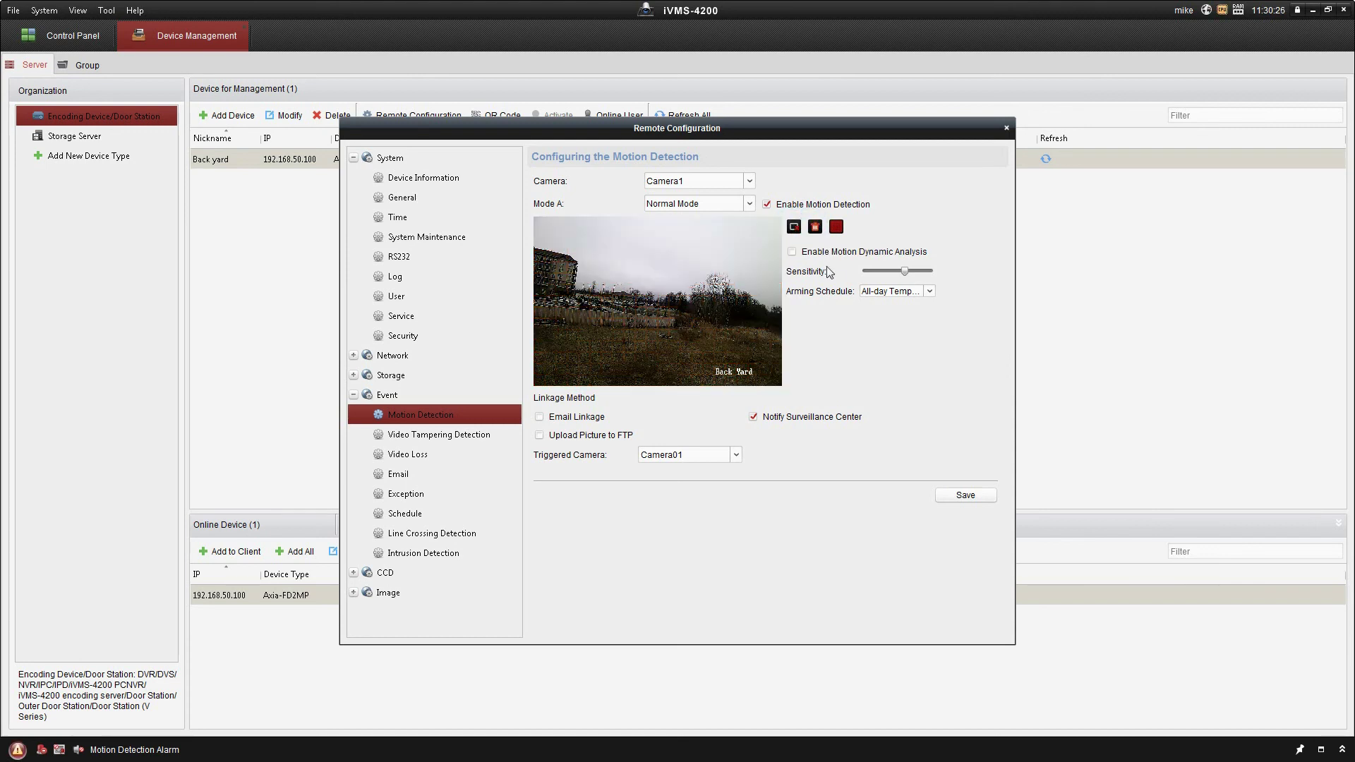
click(837, 226)
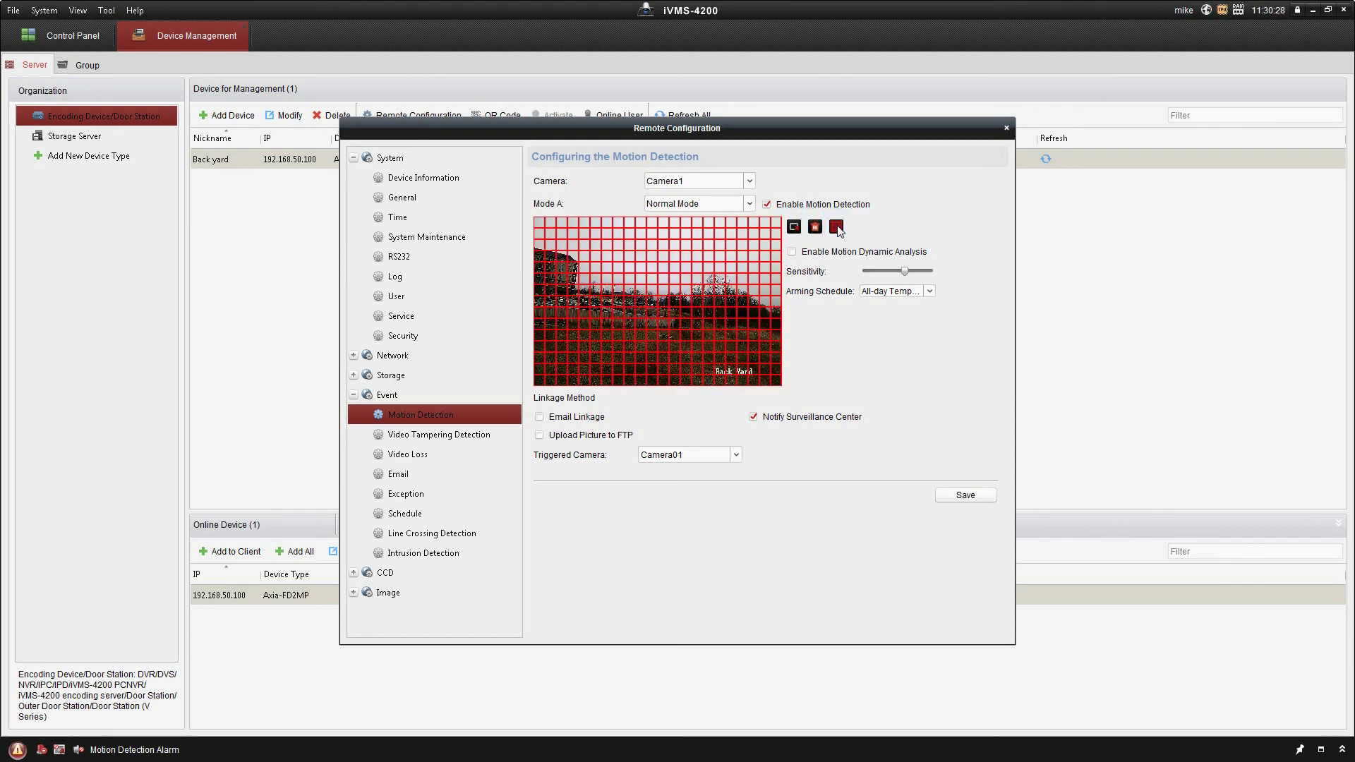
click(815, 227)
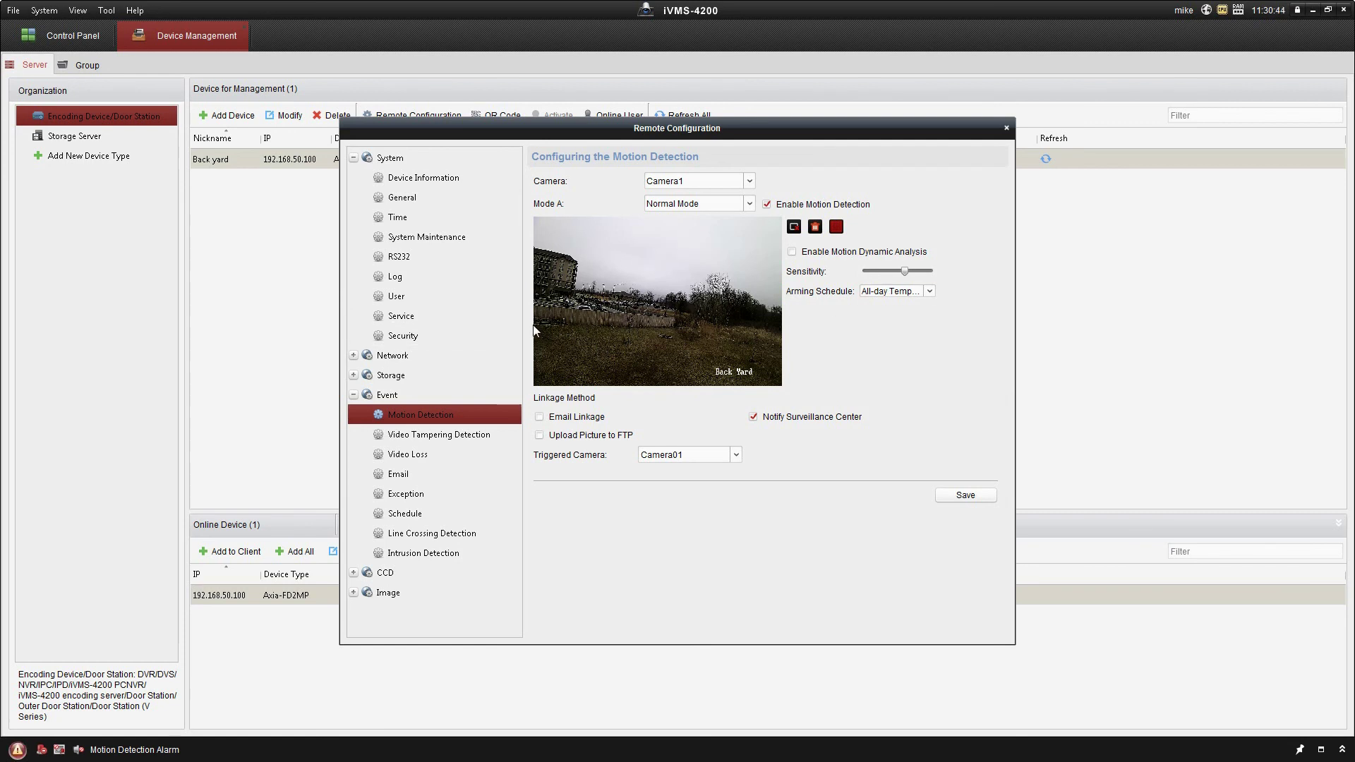
drag(534, 329, 714, 384)
drag(697, 337, 717, 387)
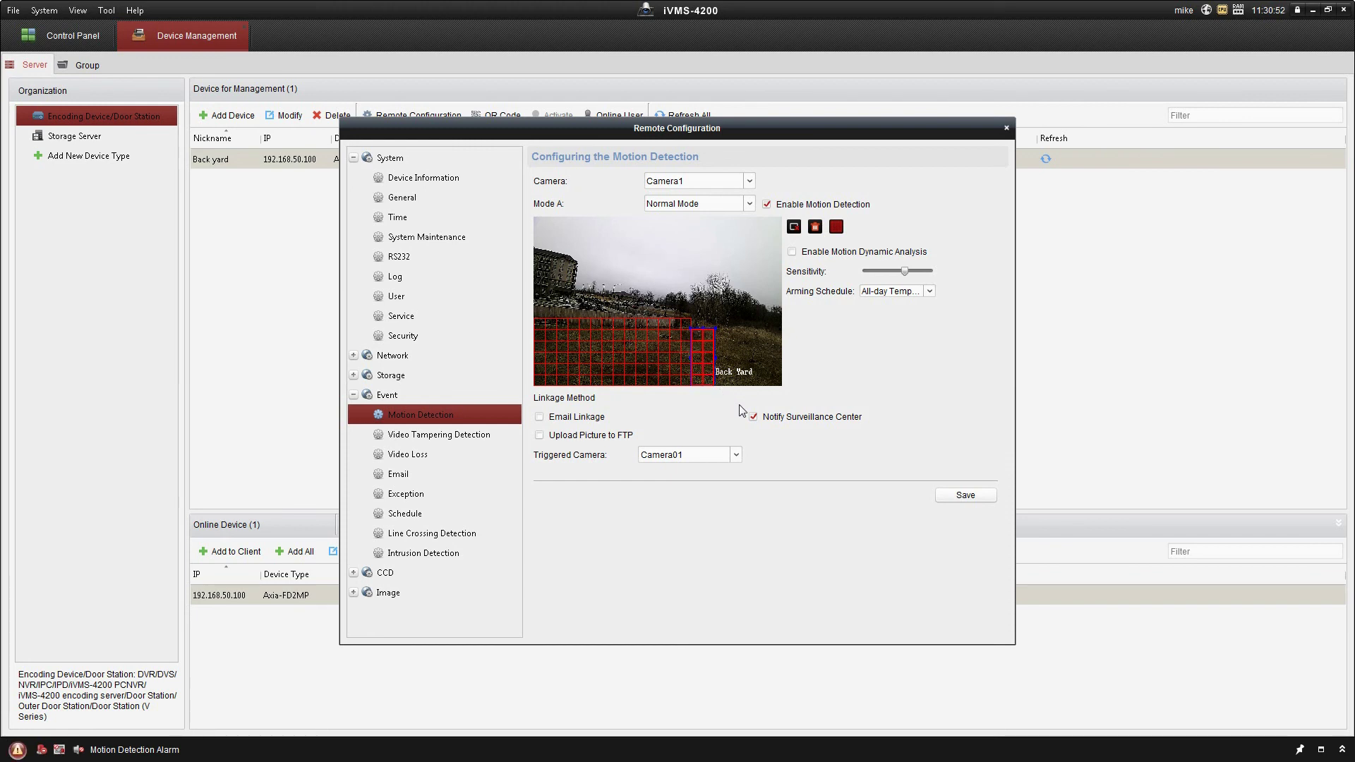
click(962, 497)
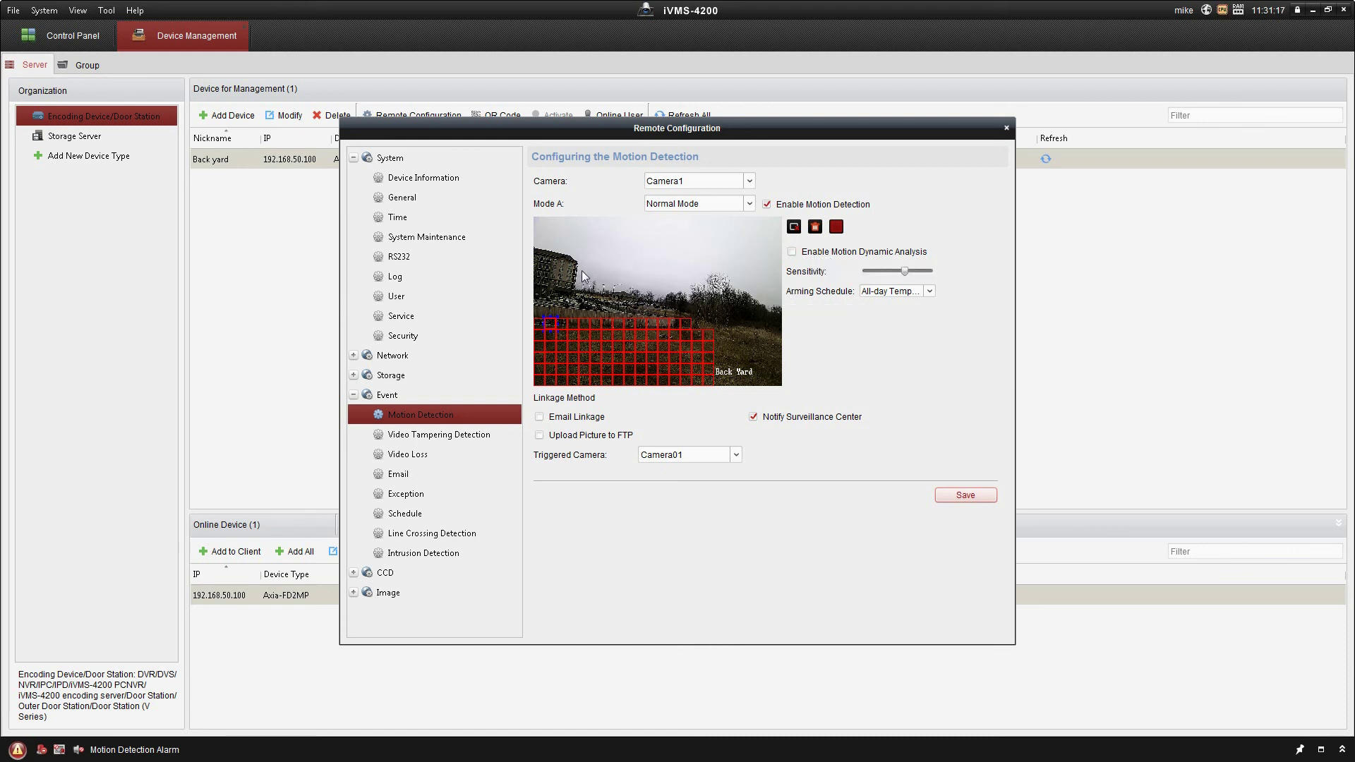
Step: Set the detection area back to Whole Area and save the motion detection settings
click(837, 228)
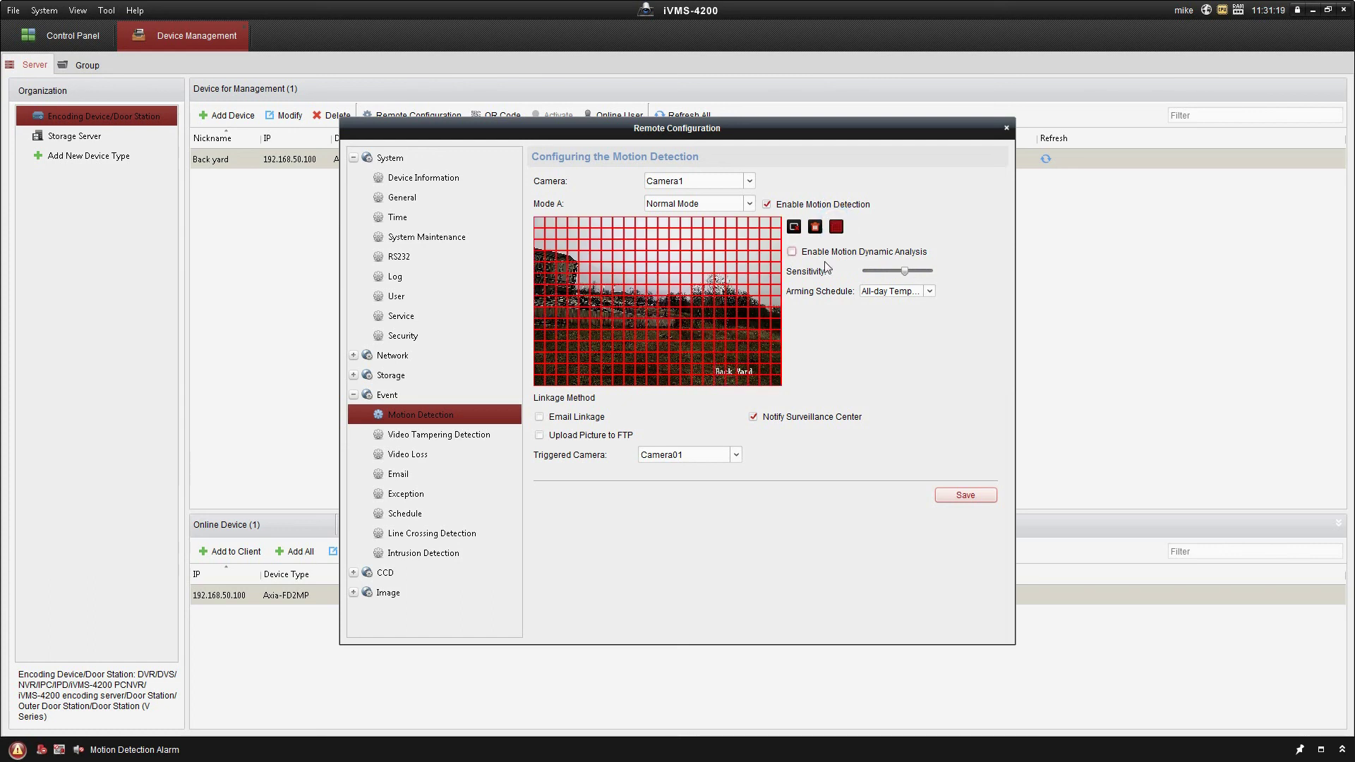
click(967, 495)
Step: Save the motion detection settings again and close Remote Configuration and Device Management
click(954, 496)
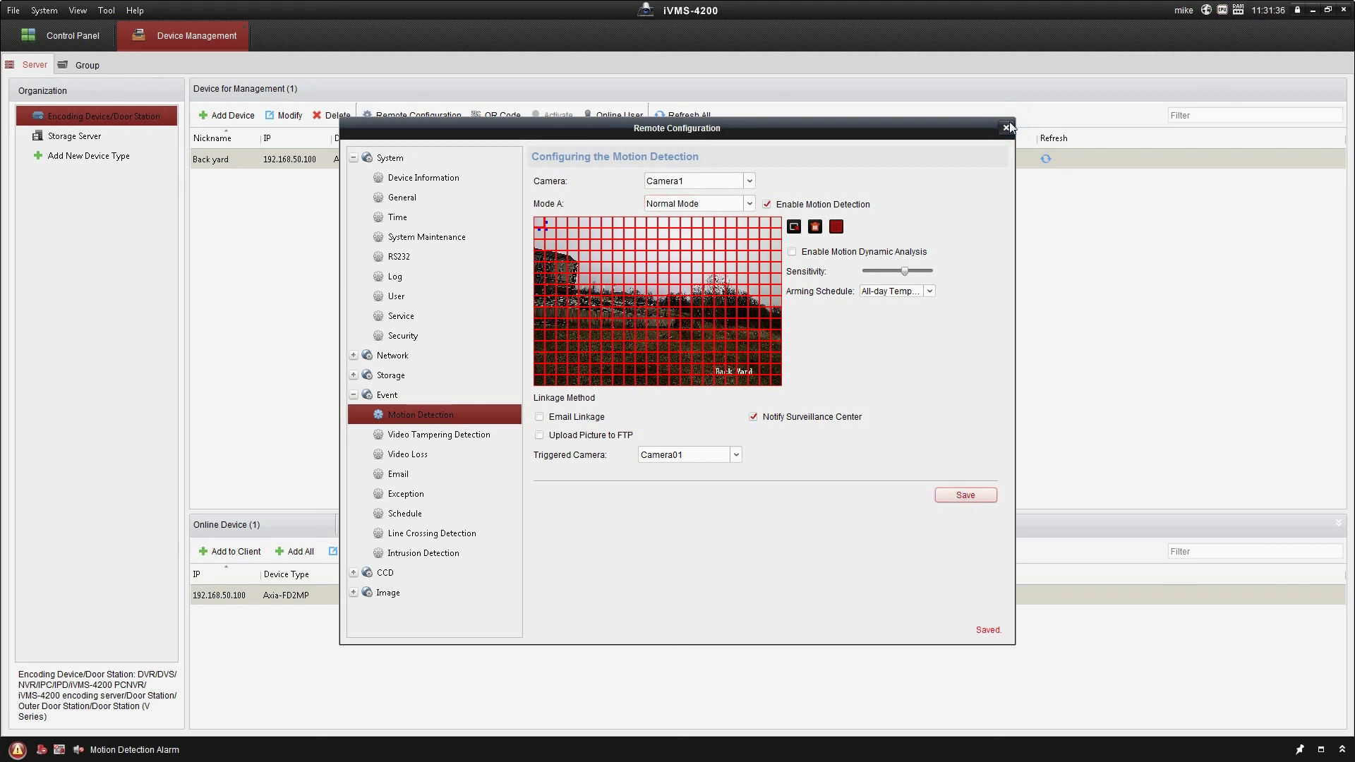
click(1007, 128)
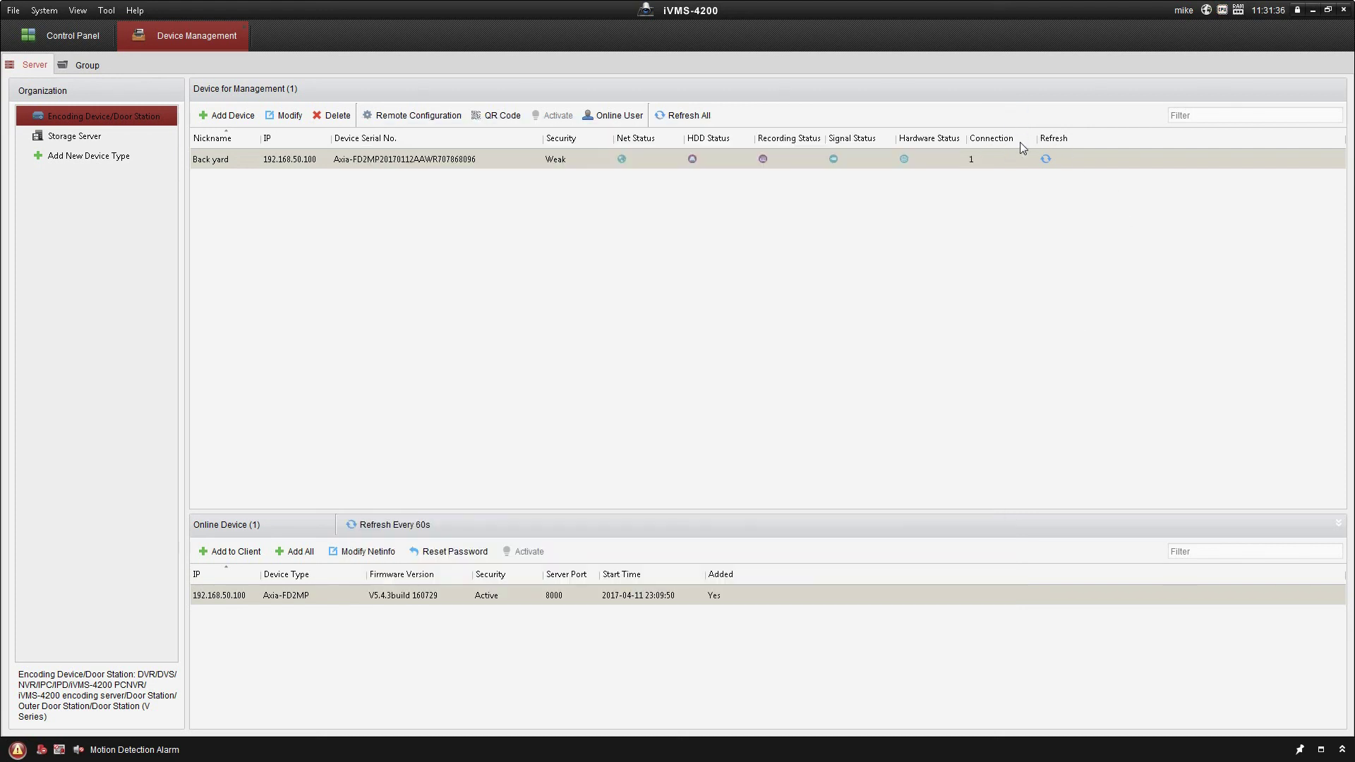
click(244, 29)
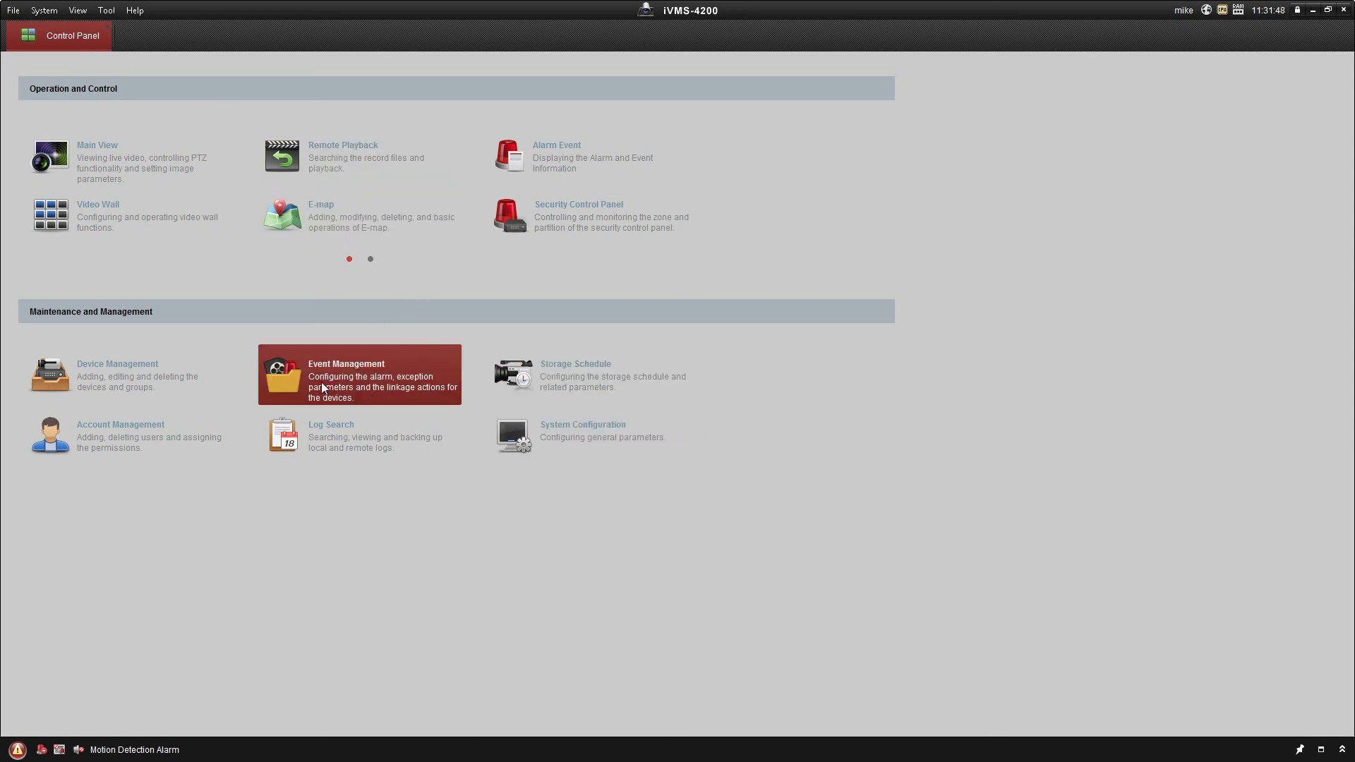
Step: Open Storage Schedule for Camera1_Back yard and confirm it records on Event Template
click(584, 383)
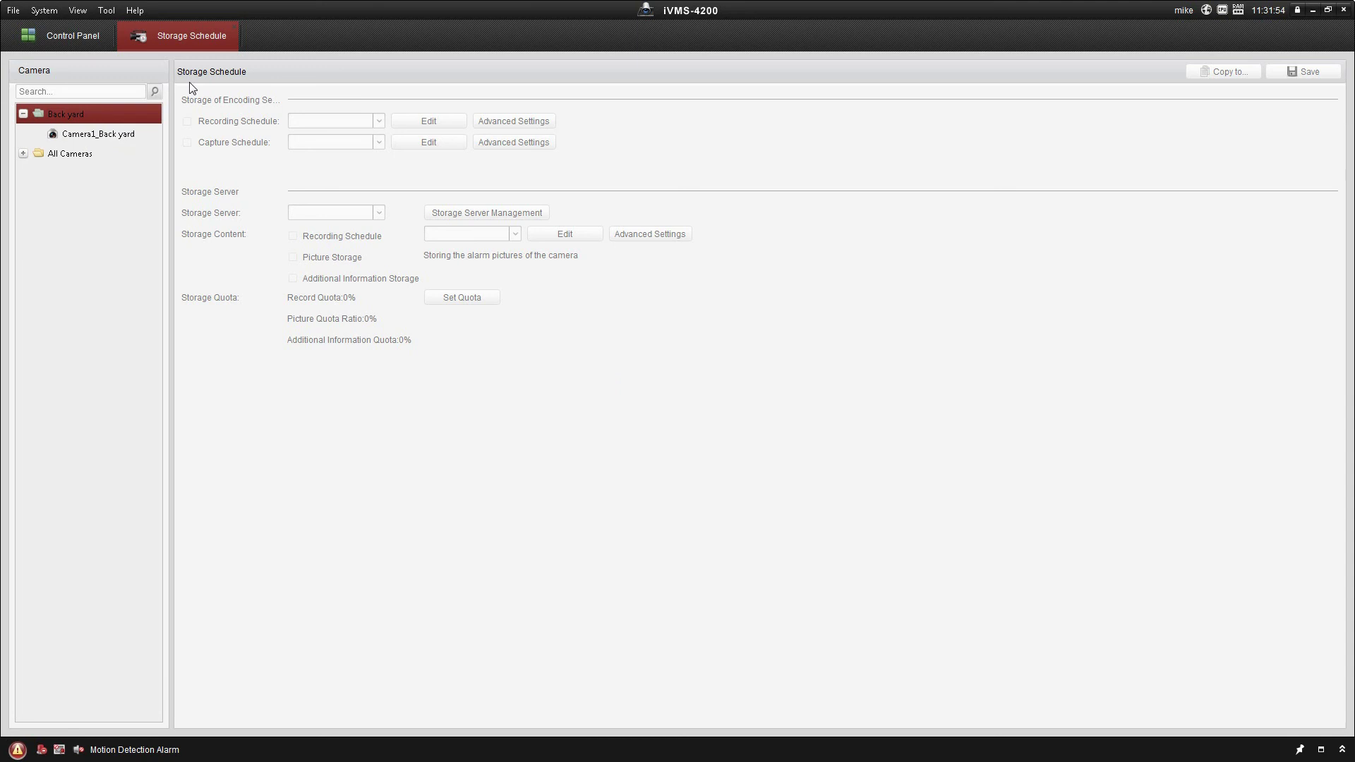
click(90, 134)
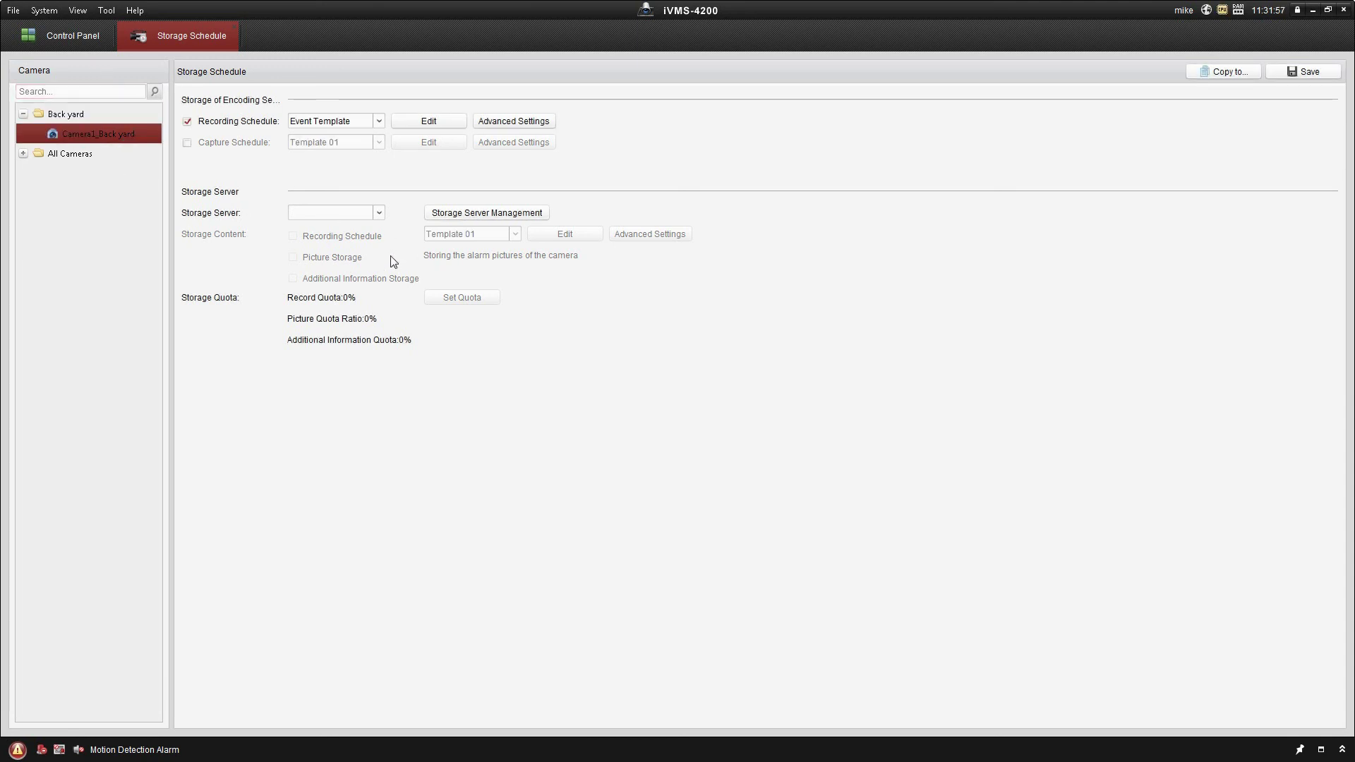
click(312, 122)
click(312, 121)
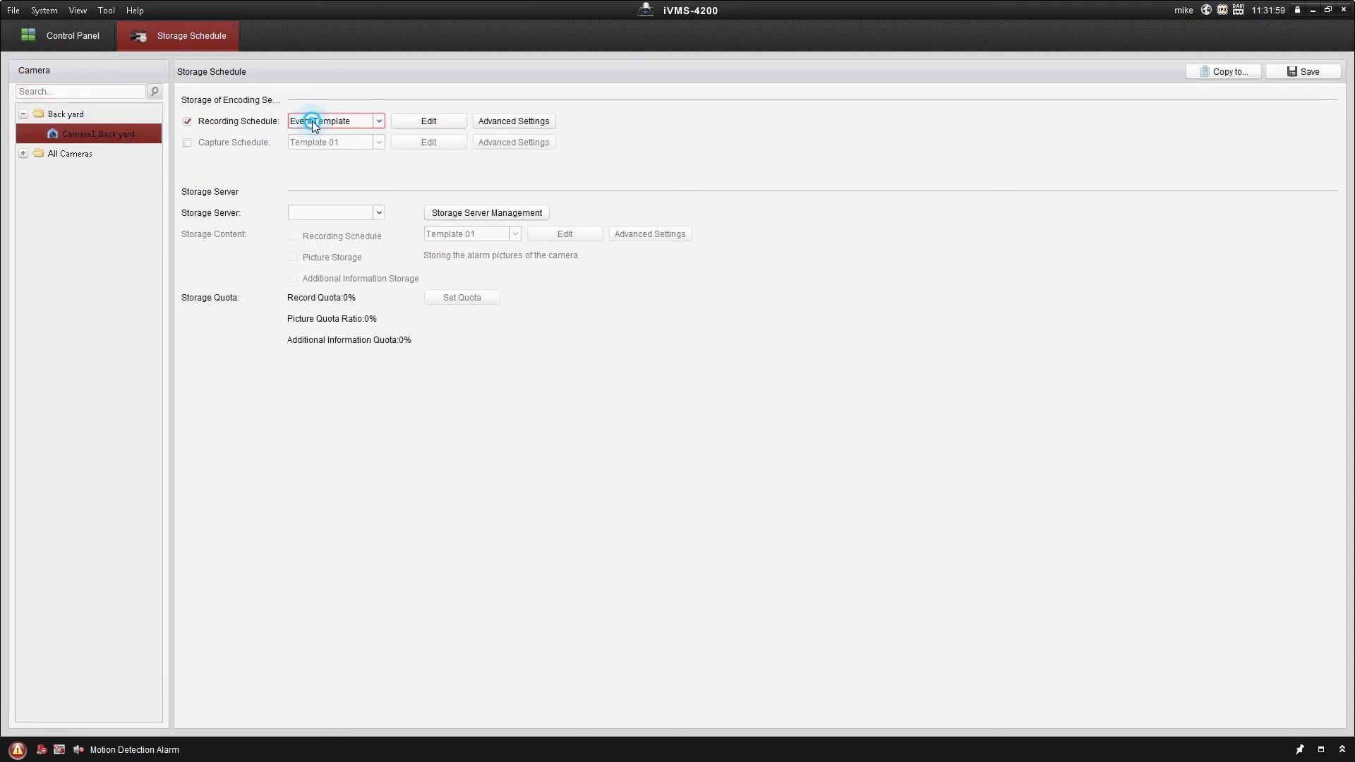
click(415, 121)
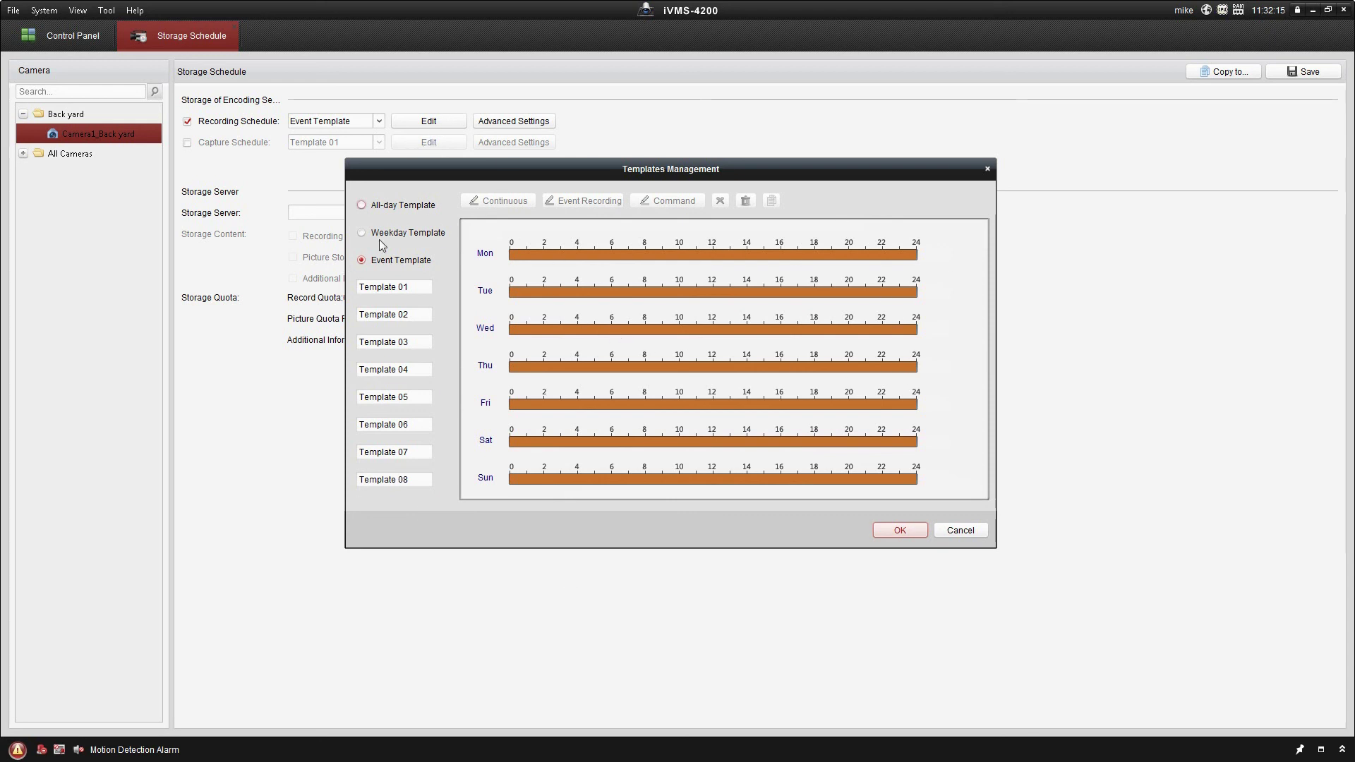
click(388, 205)
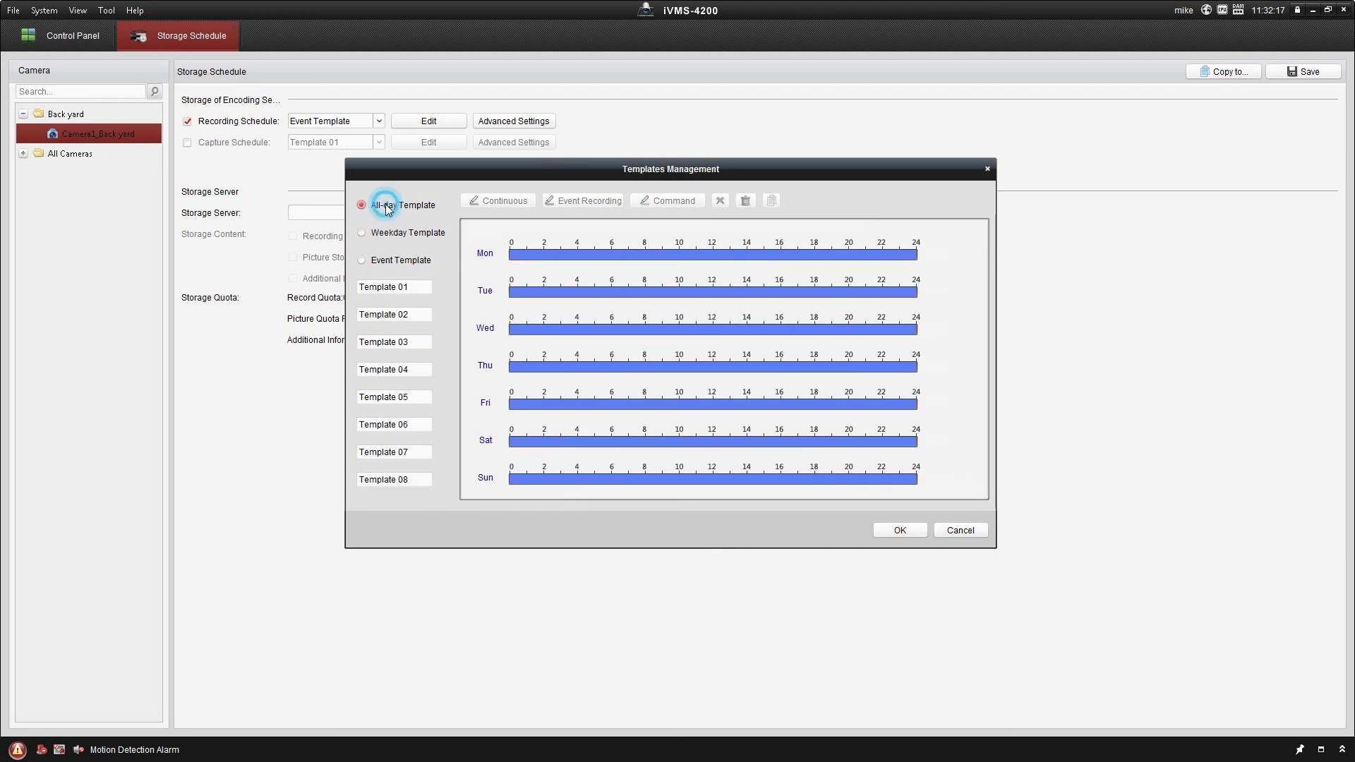
click(385, 262)
click(900, 532)
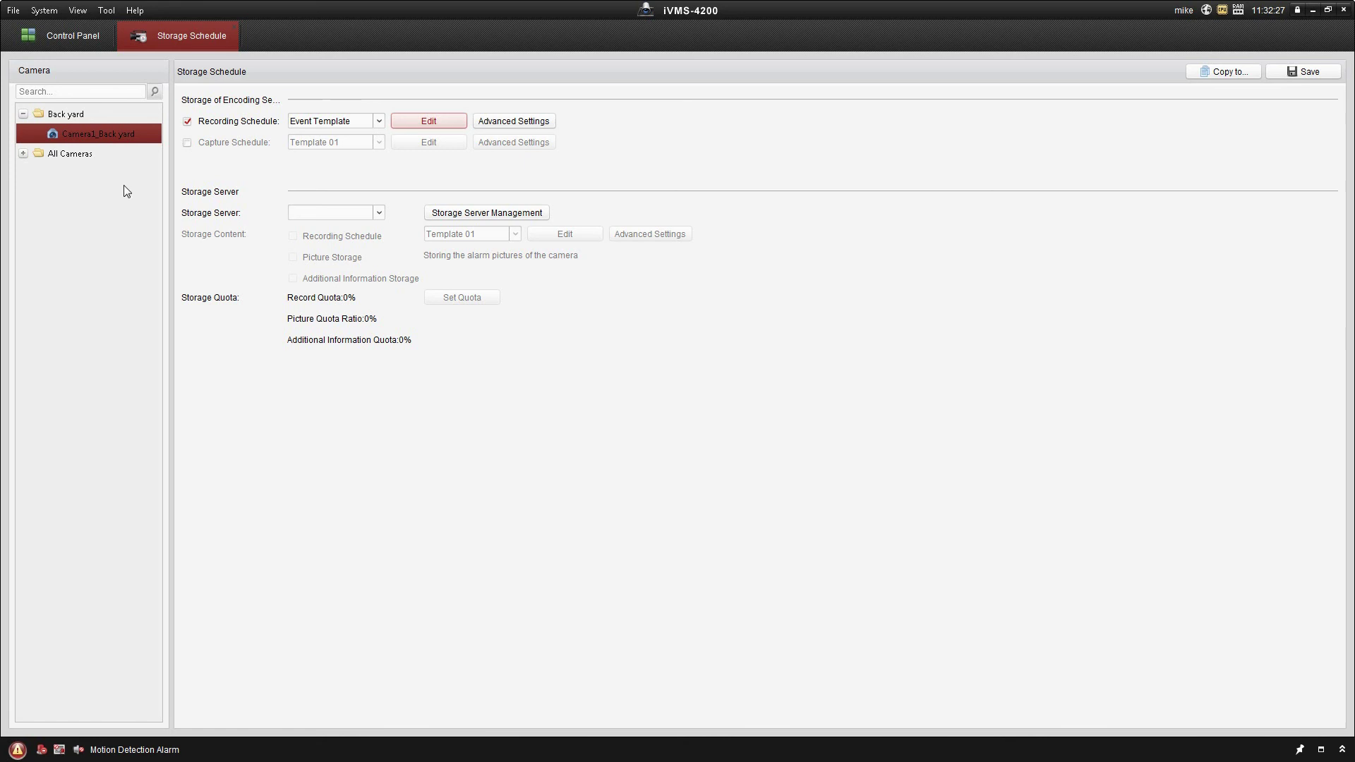
Step: Record to Local Storage with the Event Template as storage content and save the schedule
click(363, 213)
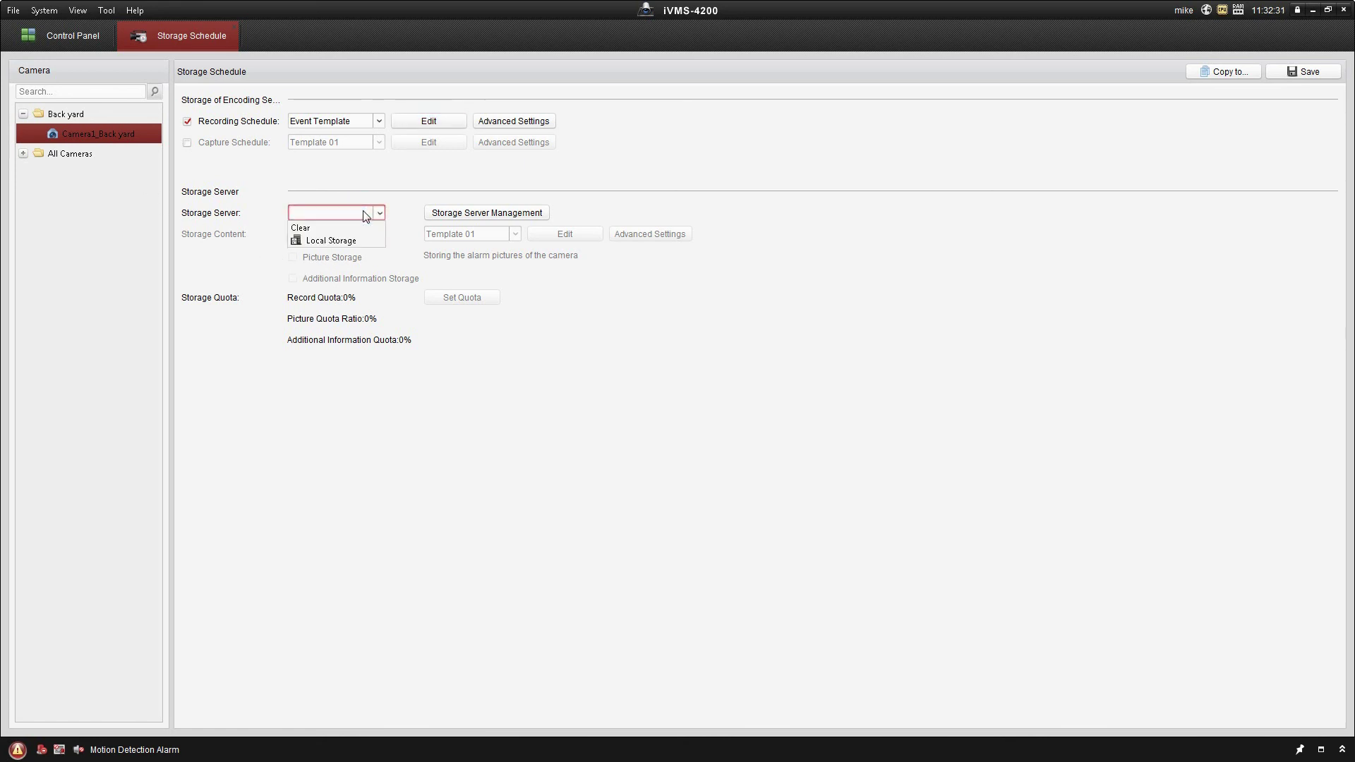
click(327, 243)
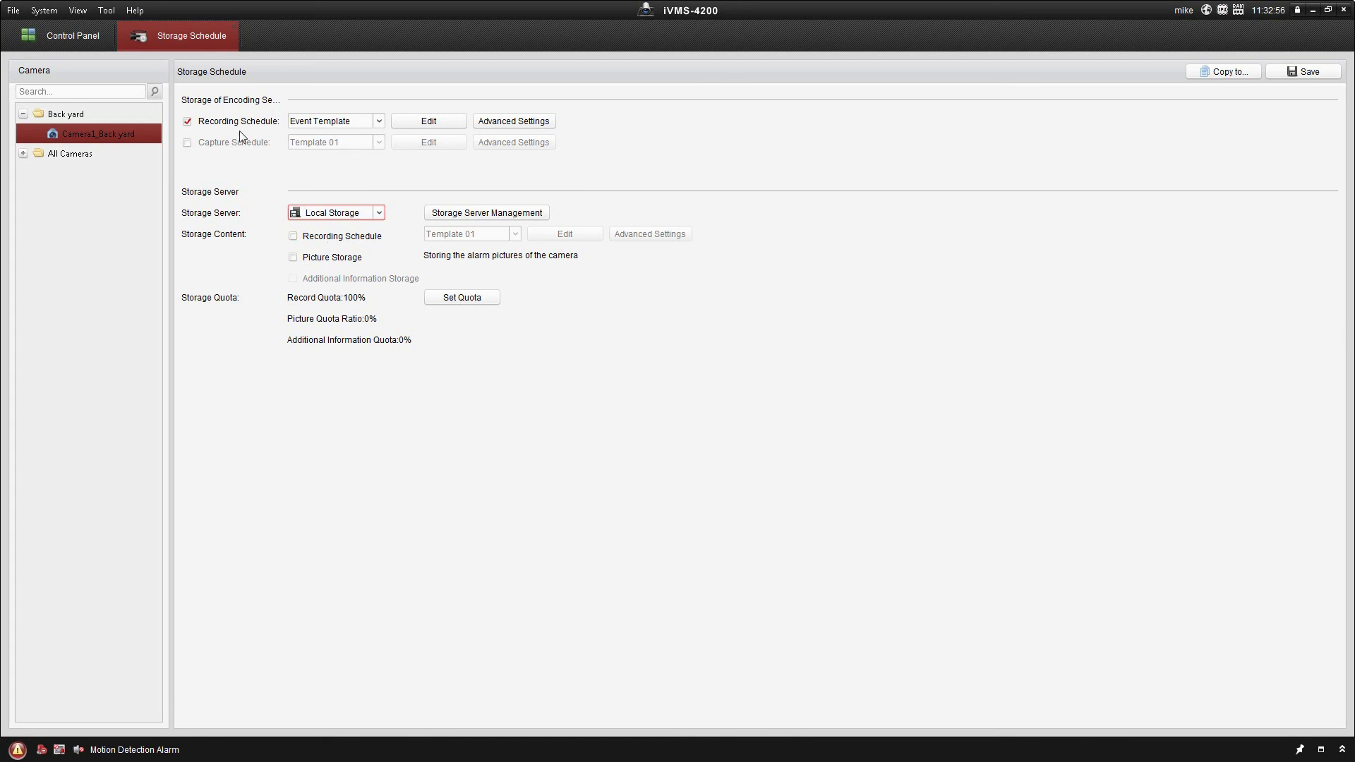
click(293, 237)
click(452, 235)
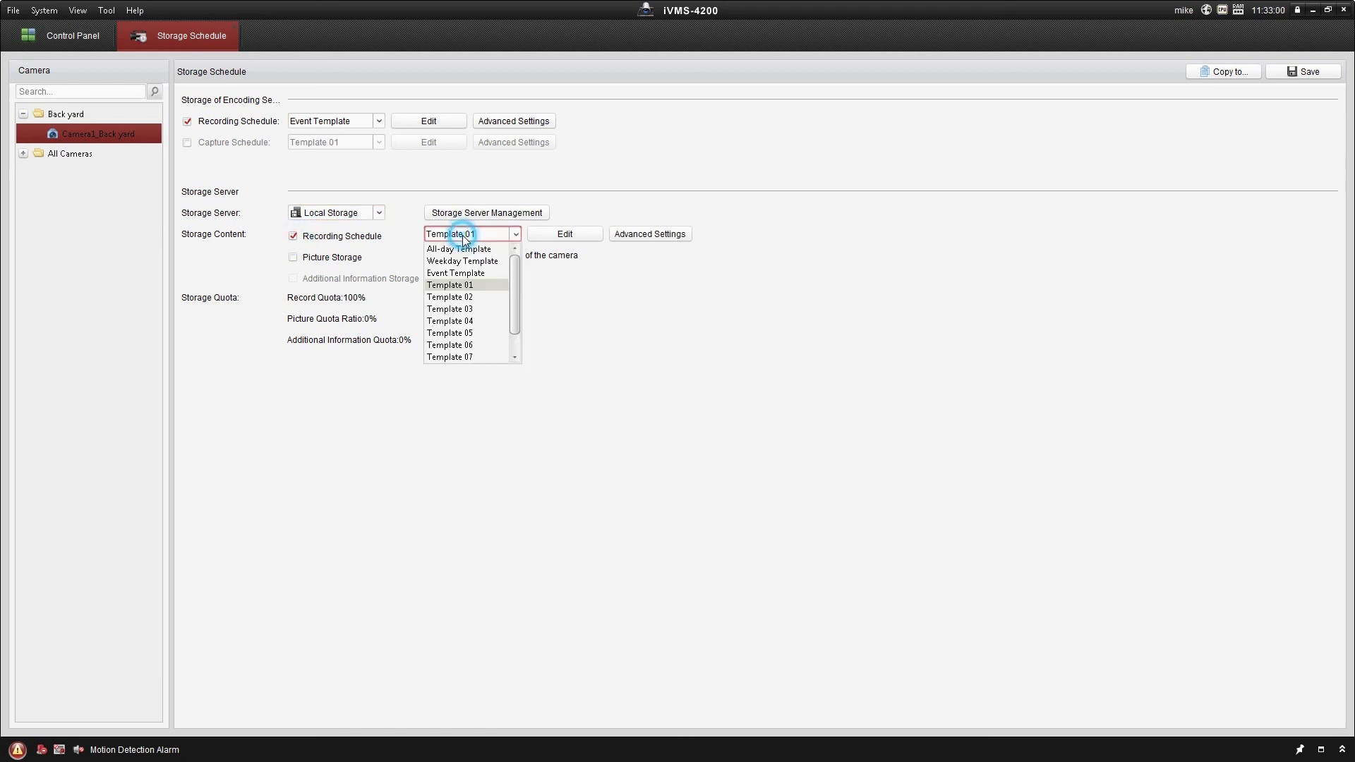
click(459, 274)
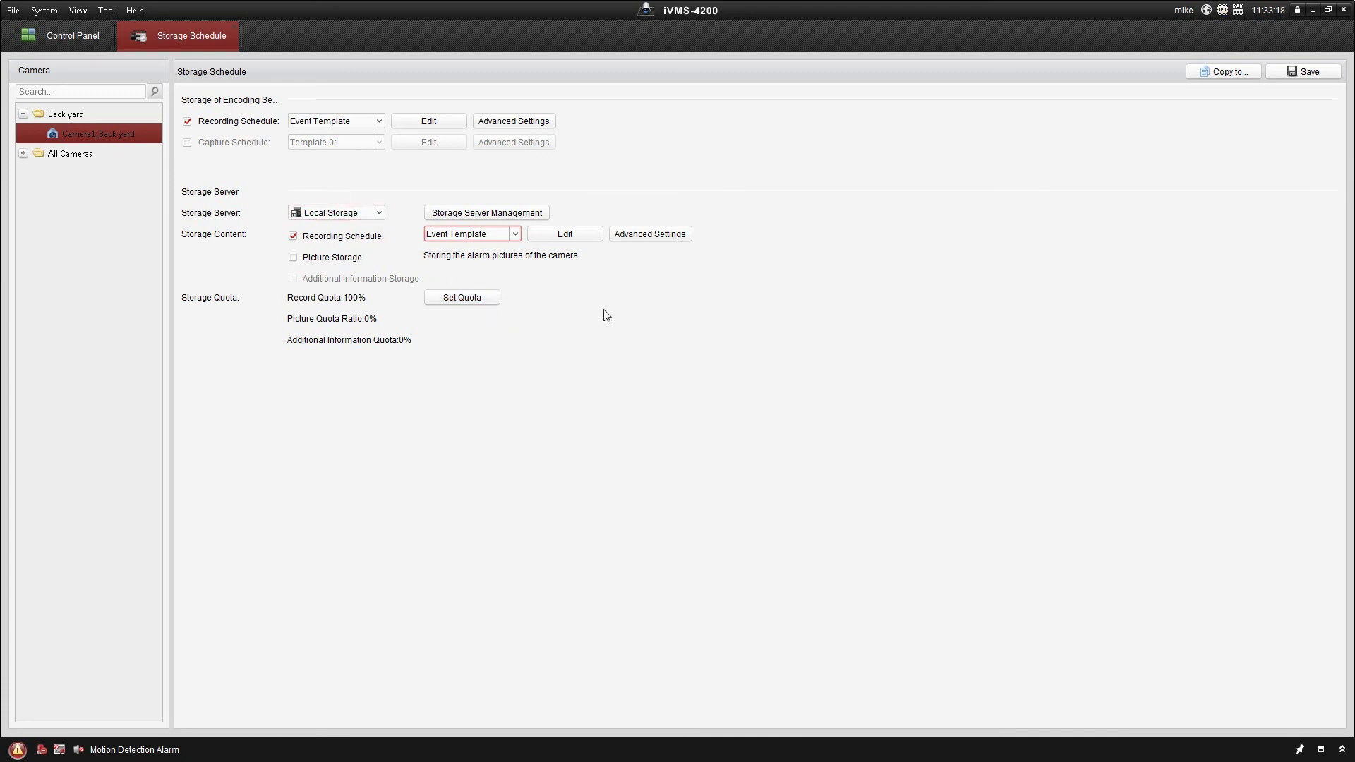
click(1298, 70)
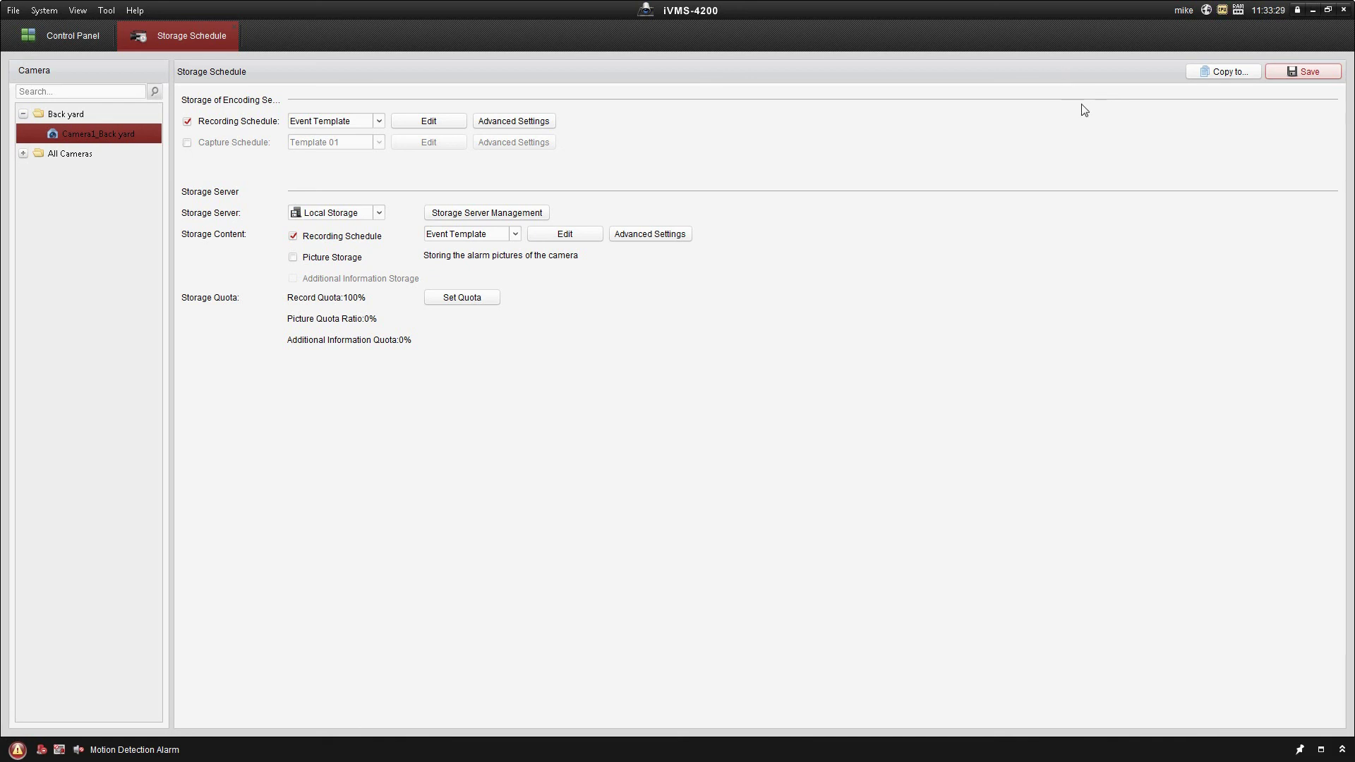
Step: Copy Camera1's recording schedule to all cameras, then close Storage Schedule saving the changes
click(1224, 71)
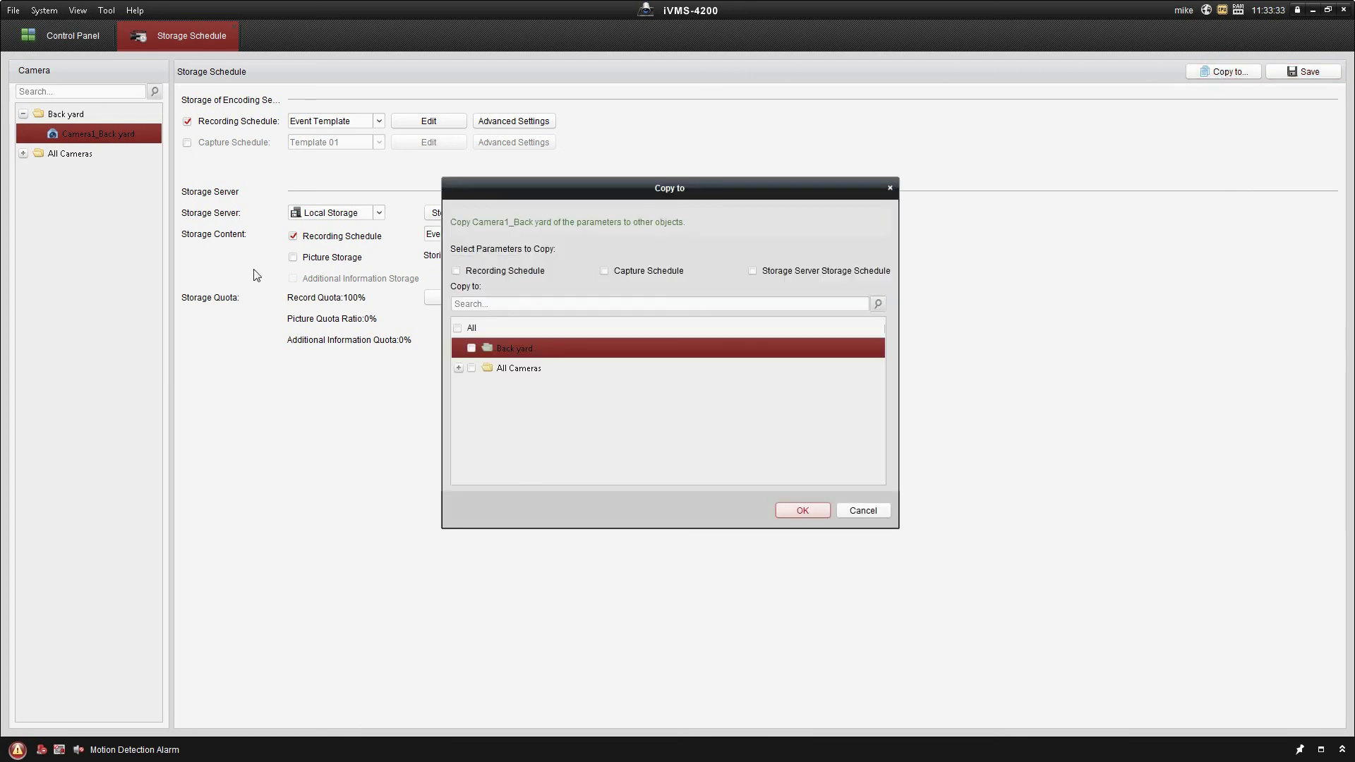
click(469, 273)
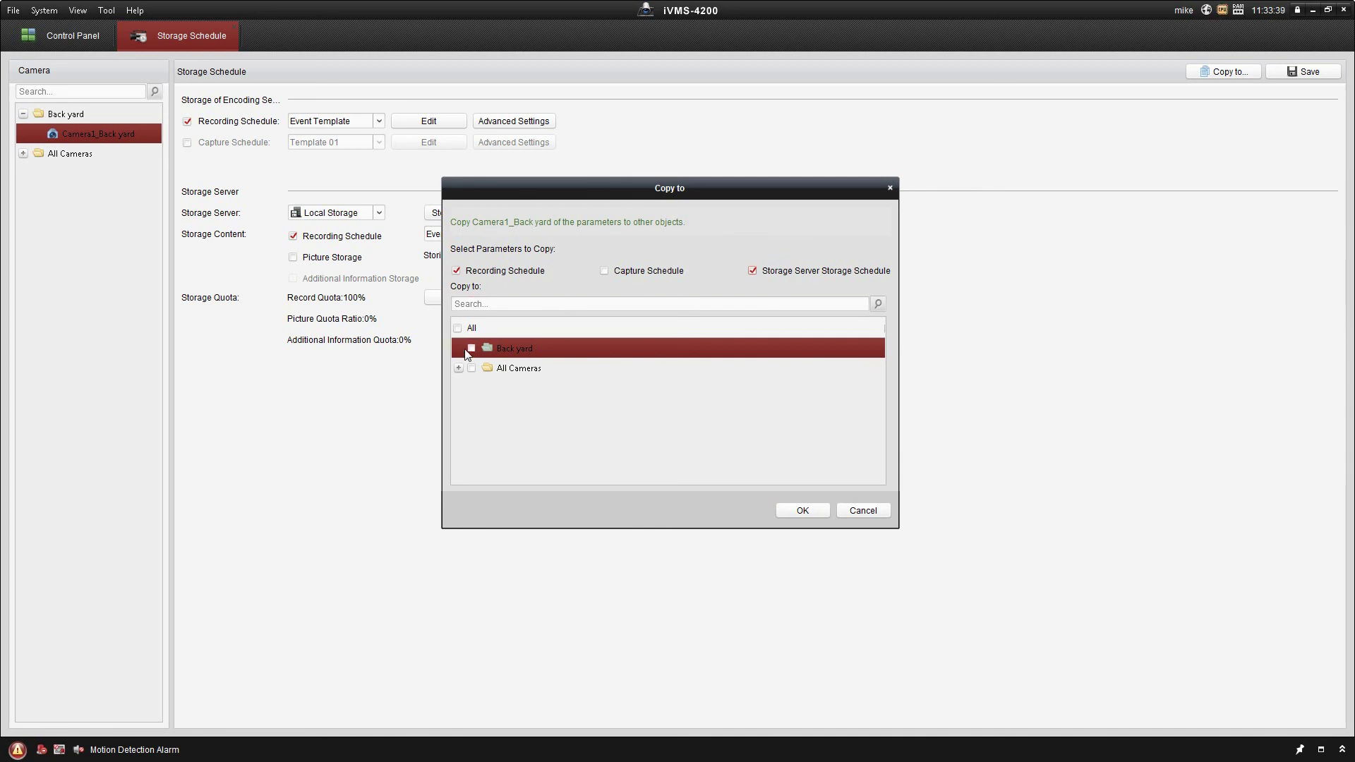
click(472, 368)
click(803, 512)
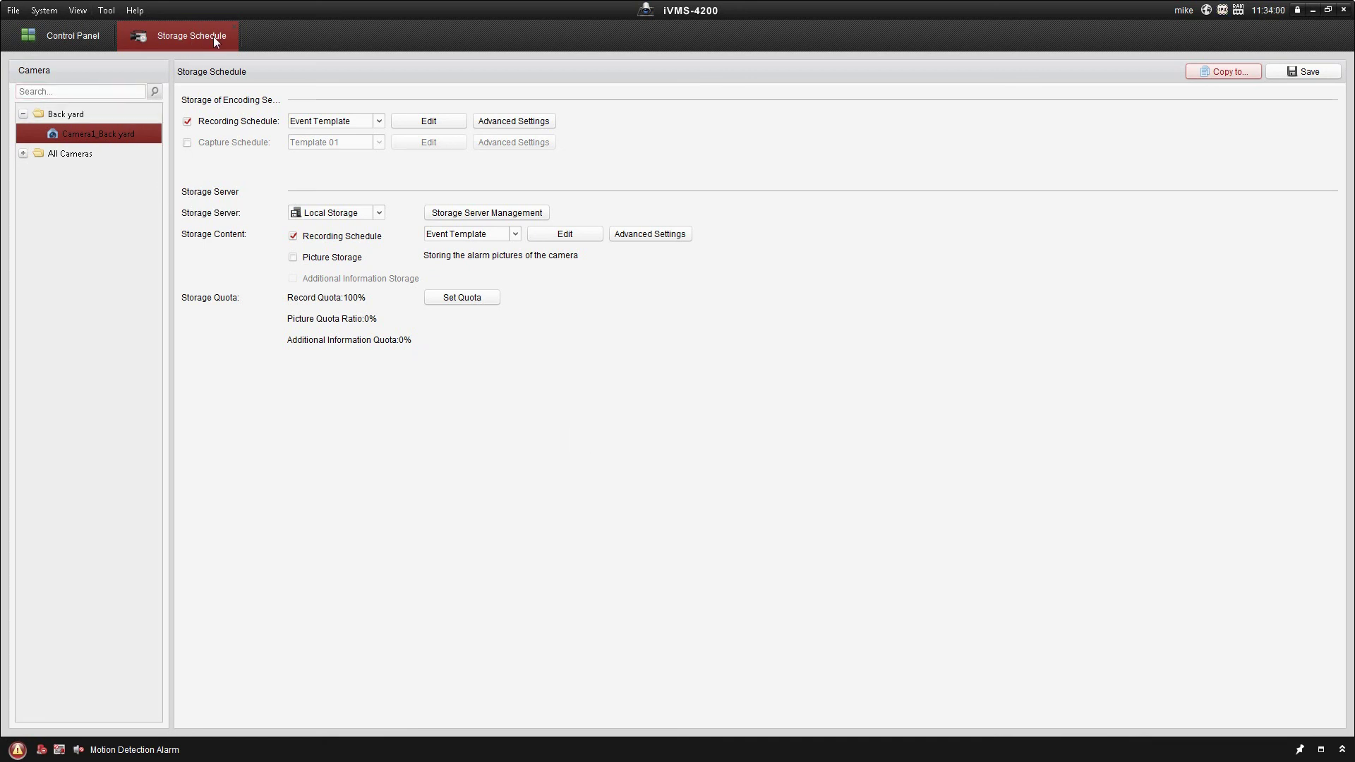
click(234, 28)
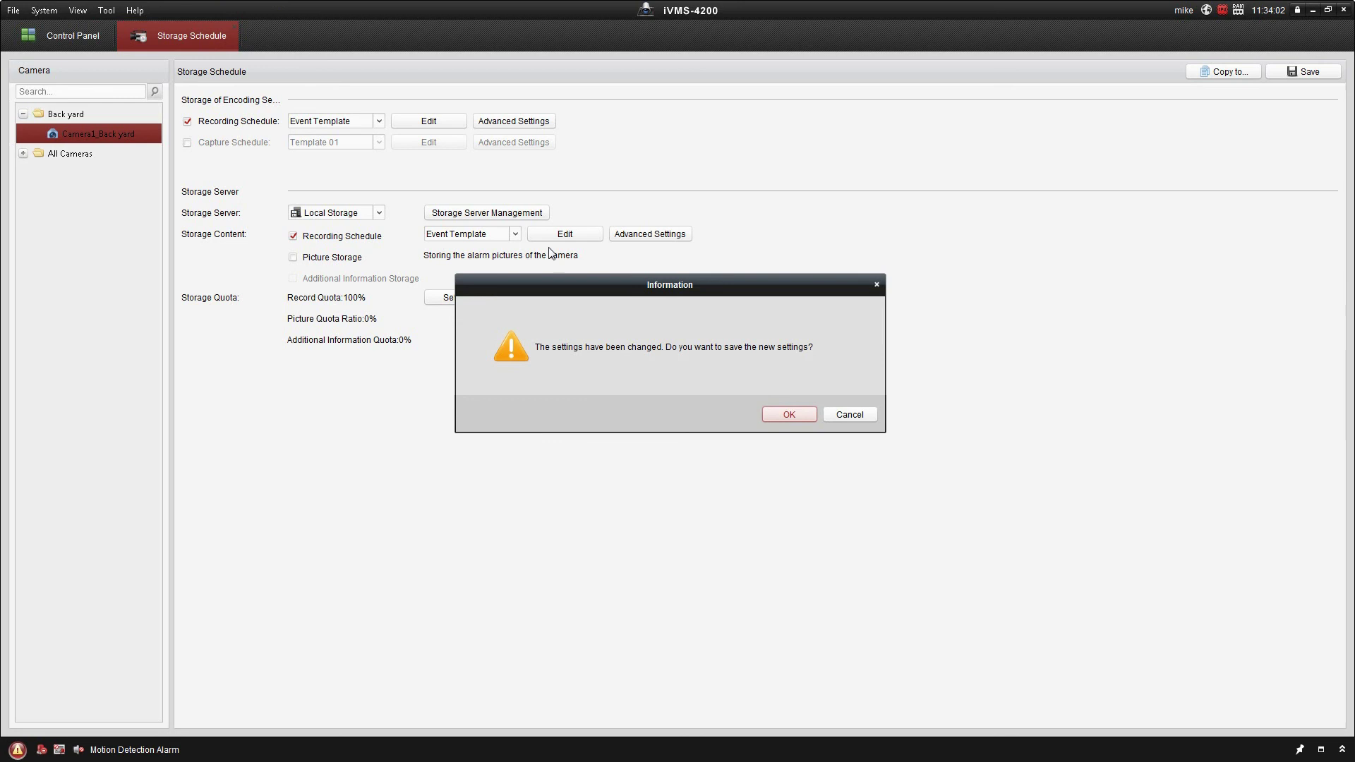
click(789, 415)
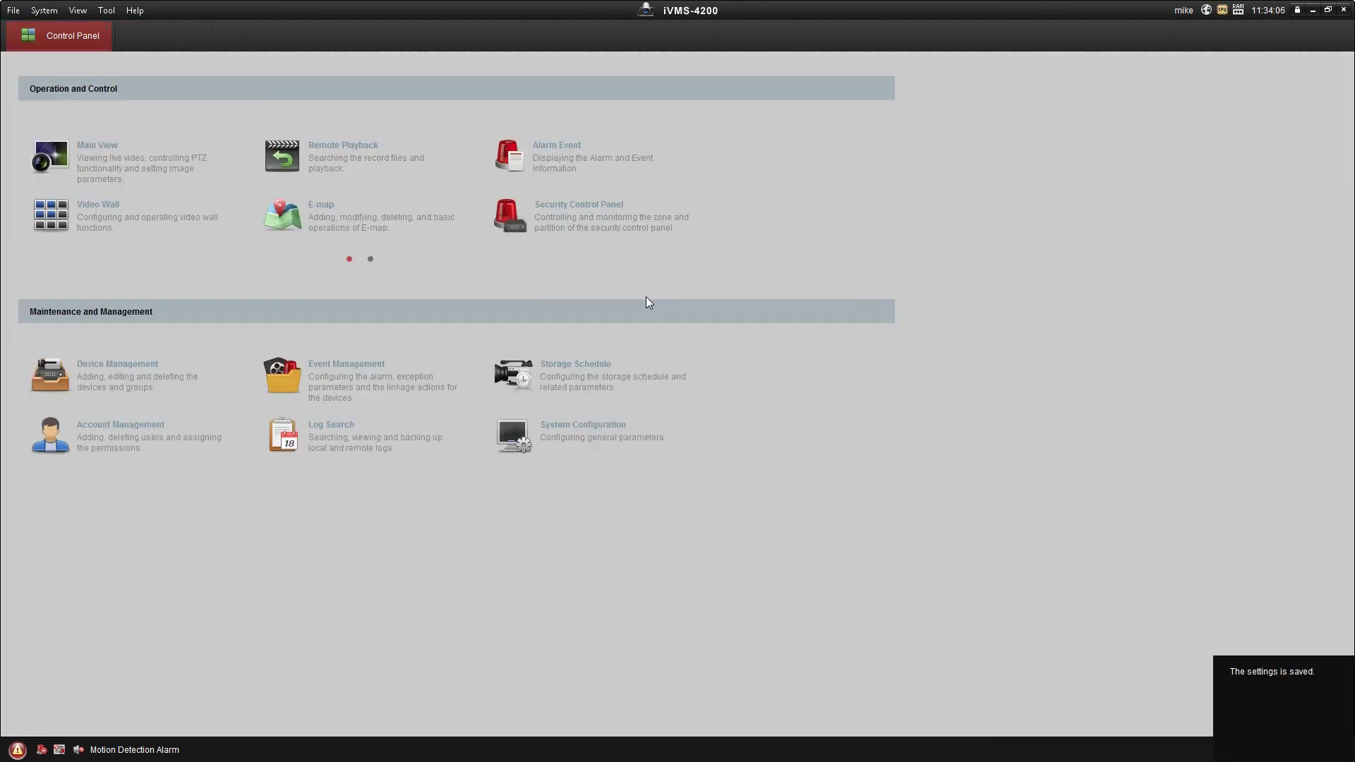
click(345, 369)
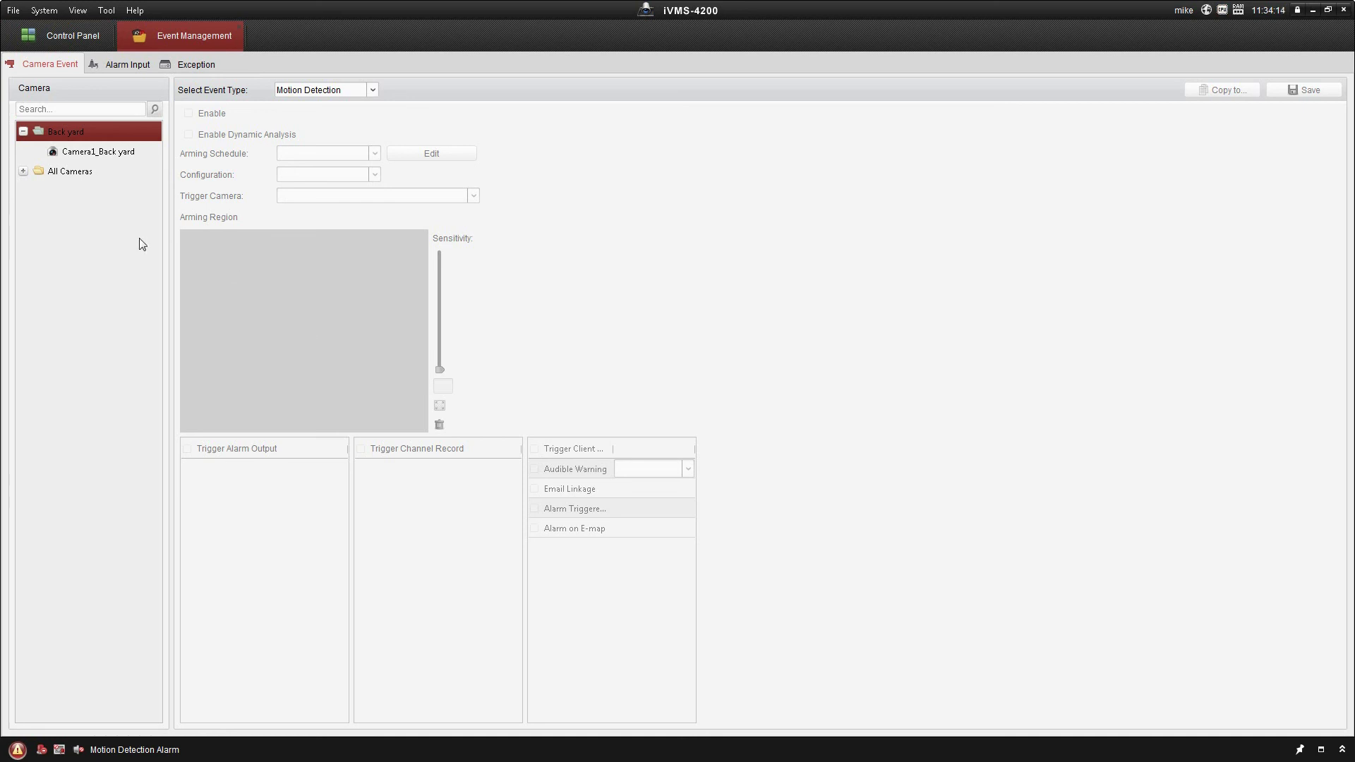
click(84, 153)
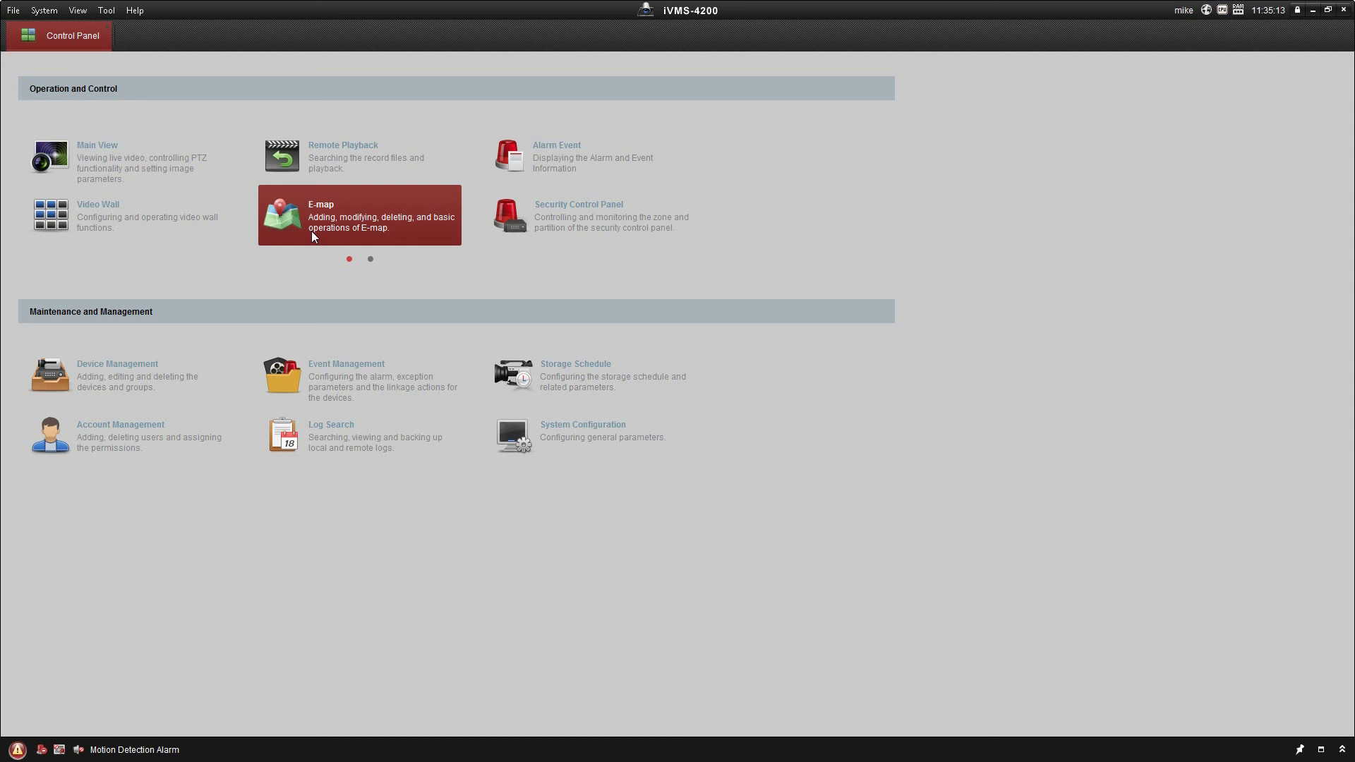
Step: Open the Recording Schedule templates from Storage Schedule and rename Template 01 to 'M'
click(578, 387)
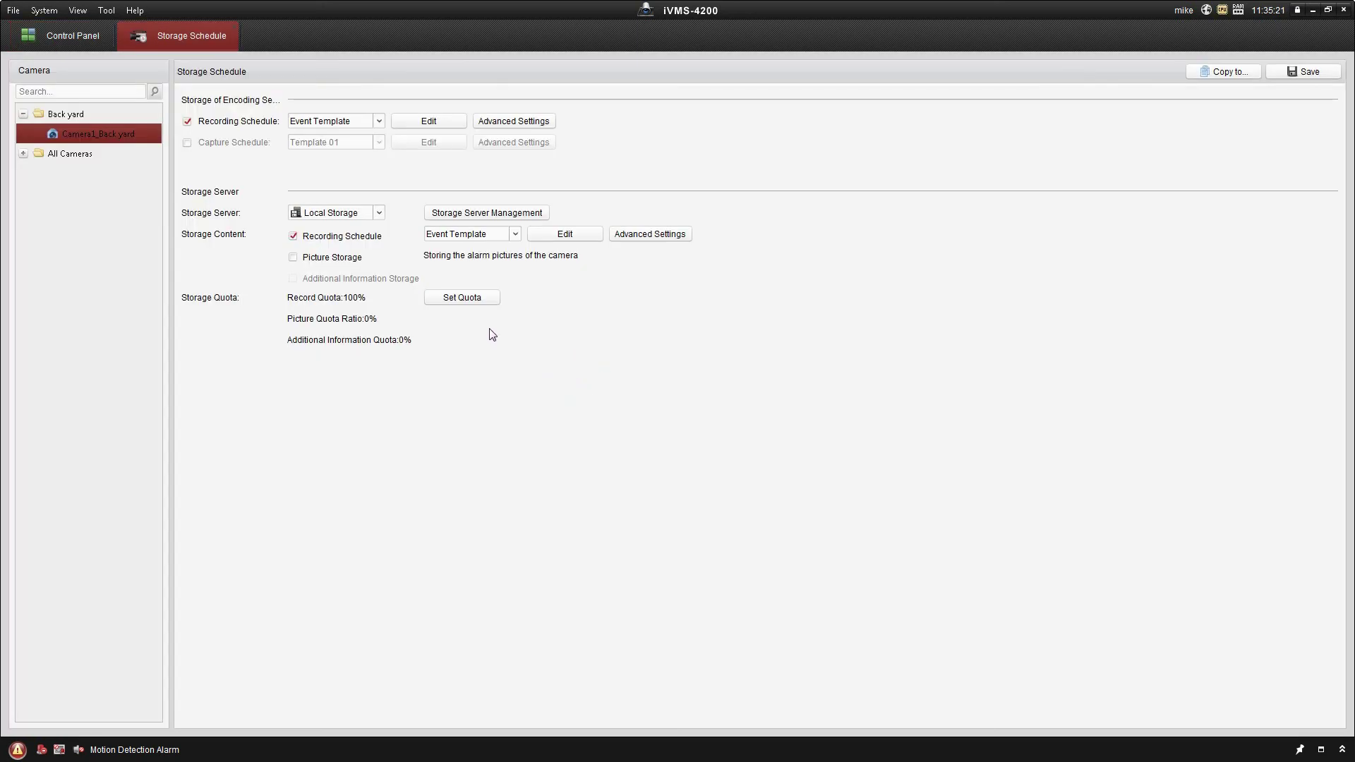
click(569, 235)
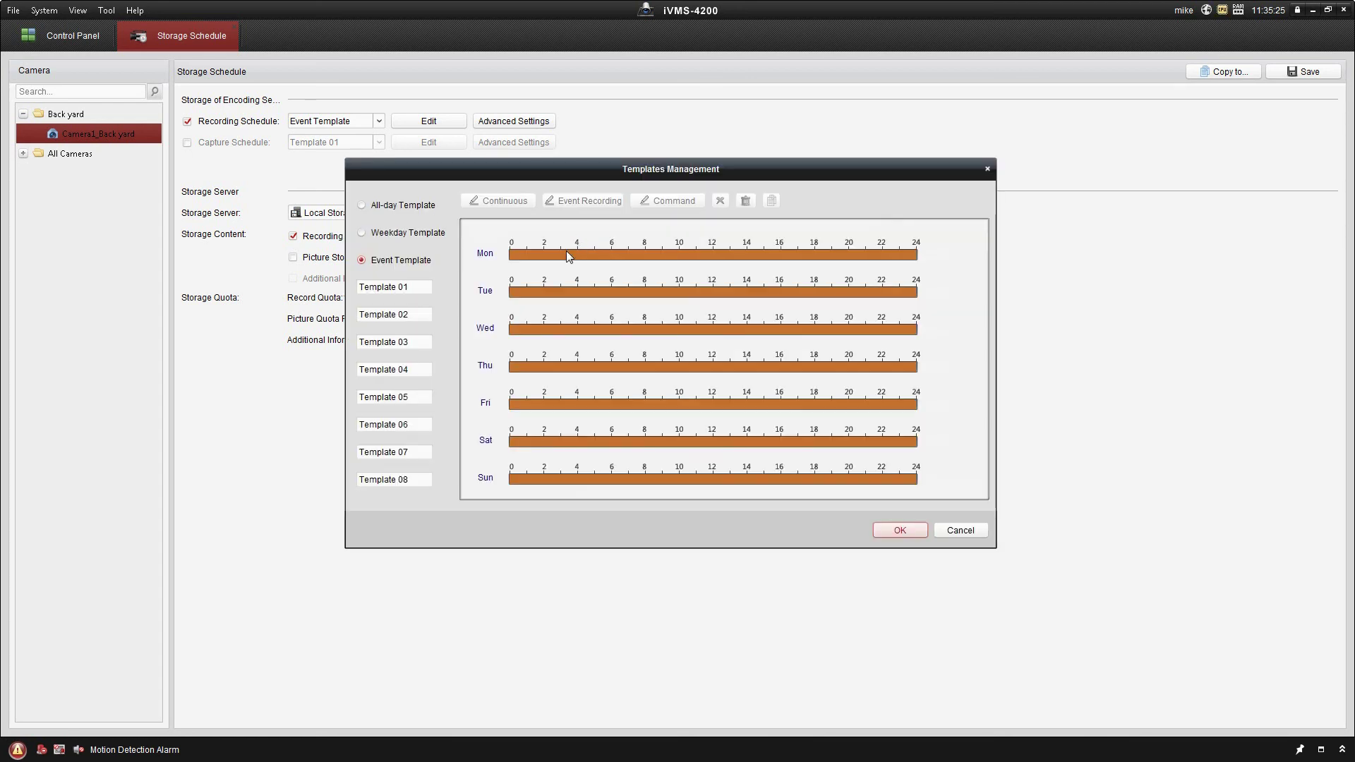
click(387, 286)
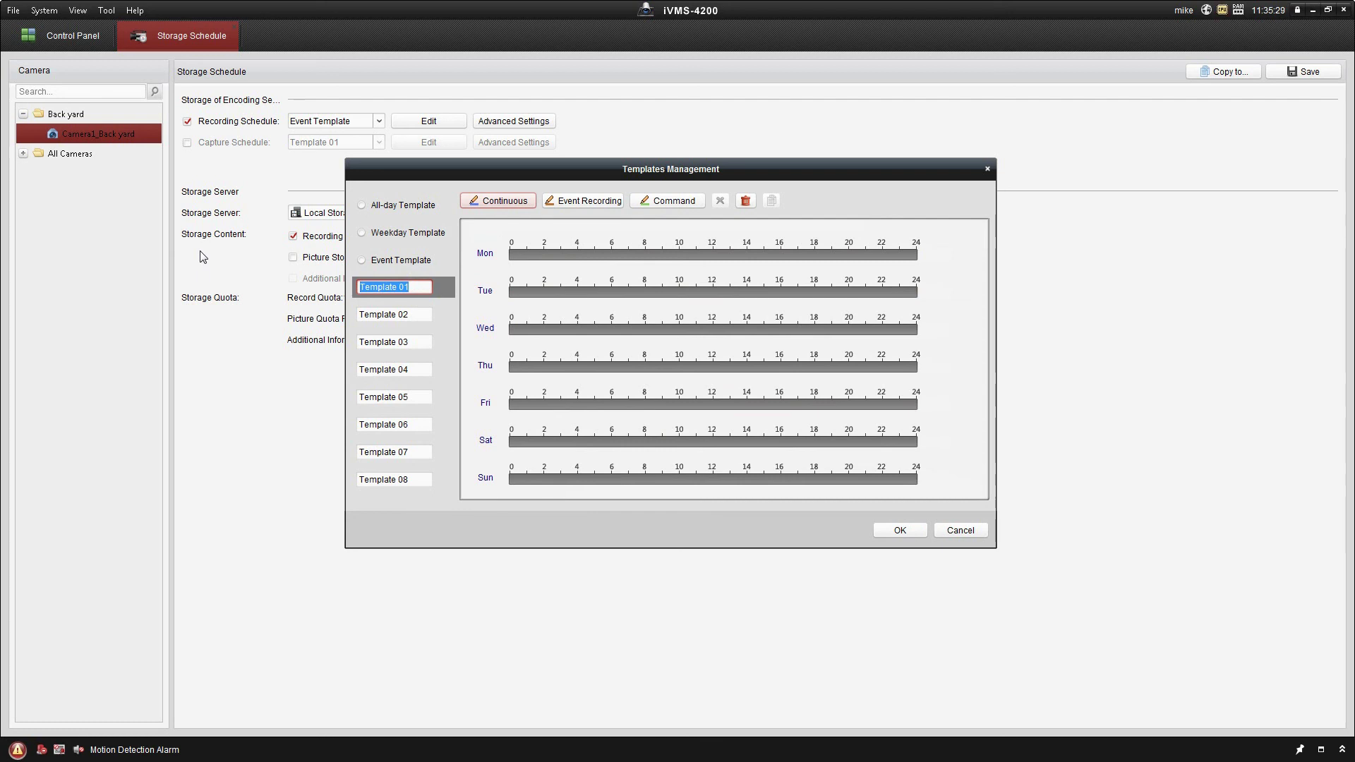
text(Mikes)
key(Return)
Step: Draw continuous recording across all of Saturday and Sunday, 0–24
drag(513, 440, 956, 470)
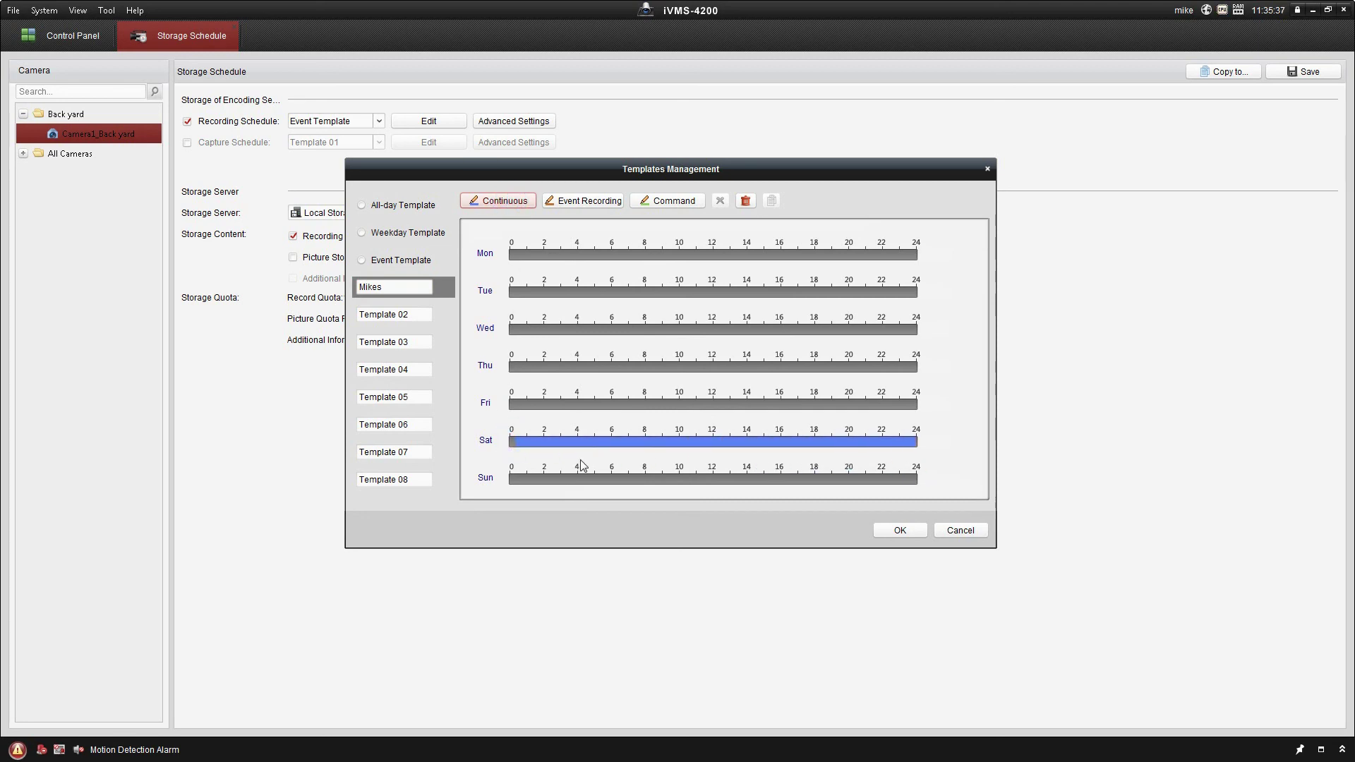
click(517, 443)
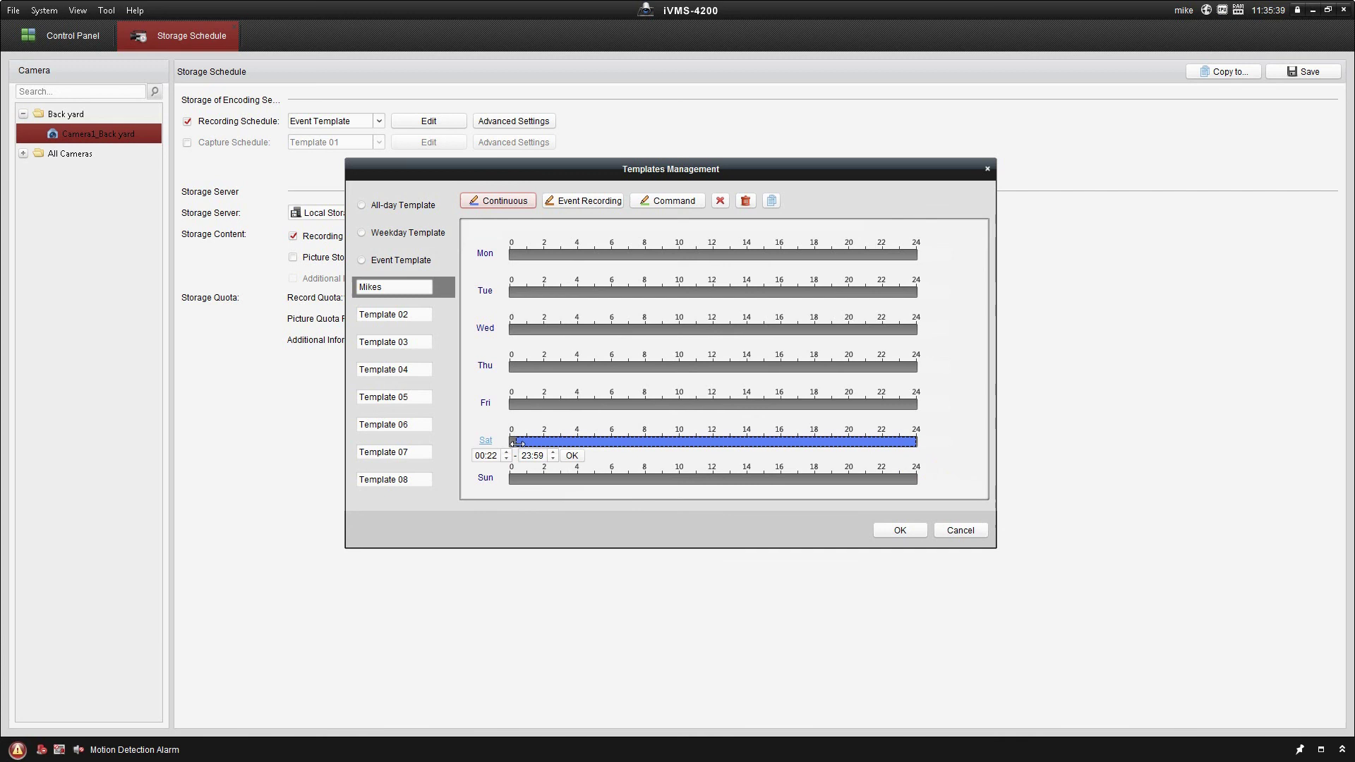
click(518, 446)
drag(515, 487, 917, 487)
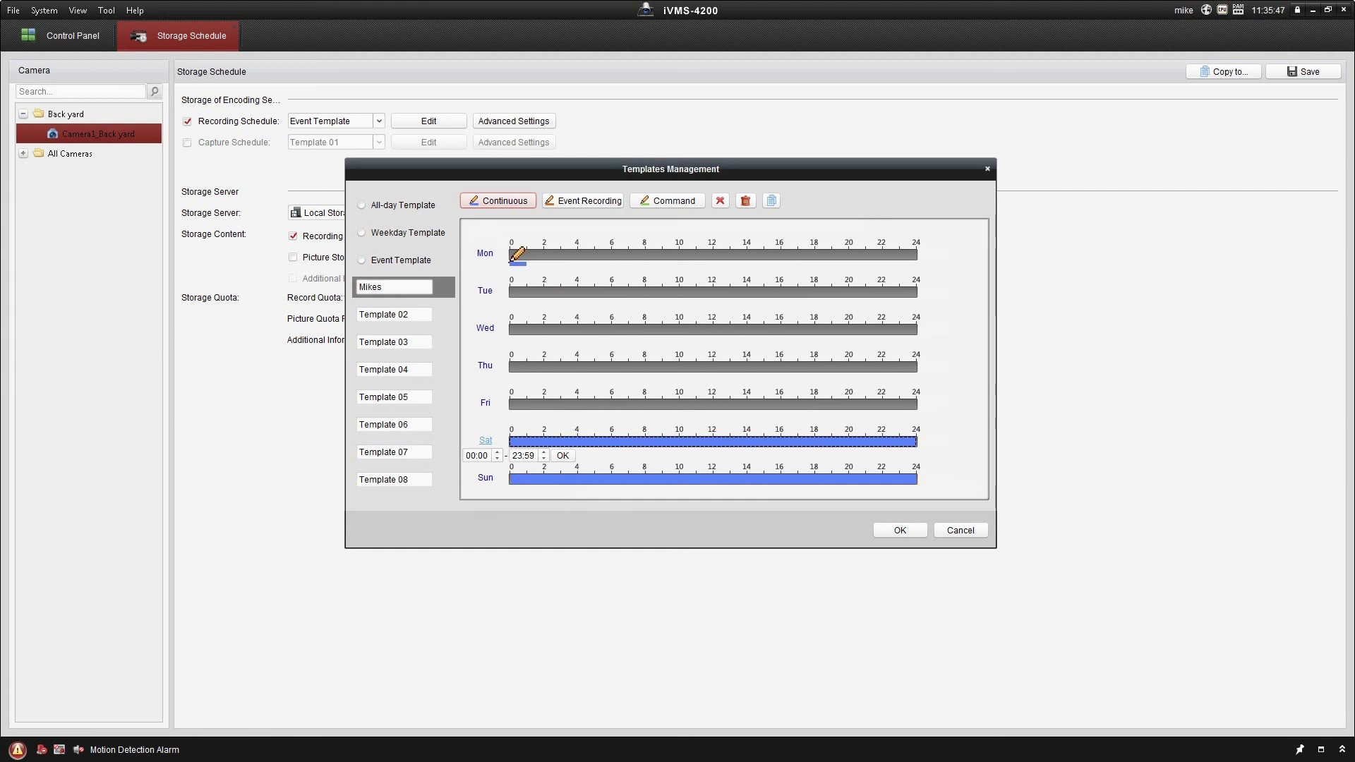
Step: Add continuous recording from midnight to about 4–5:30 on each weekday
drag(513, 258, 578, 258)
drag(511, 297, 586, 297)
drag(513, 335, 604, 344)
mouse_move(510, 368)
mouse_down()
mouse_move(589, 367)
mouse_move(459, 390)
mouse_up()
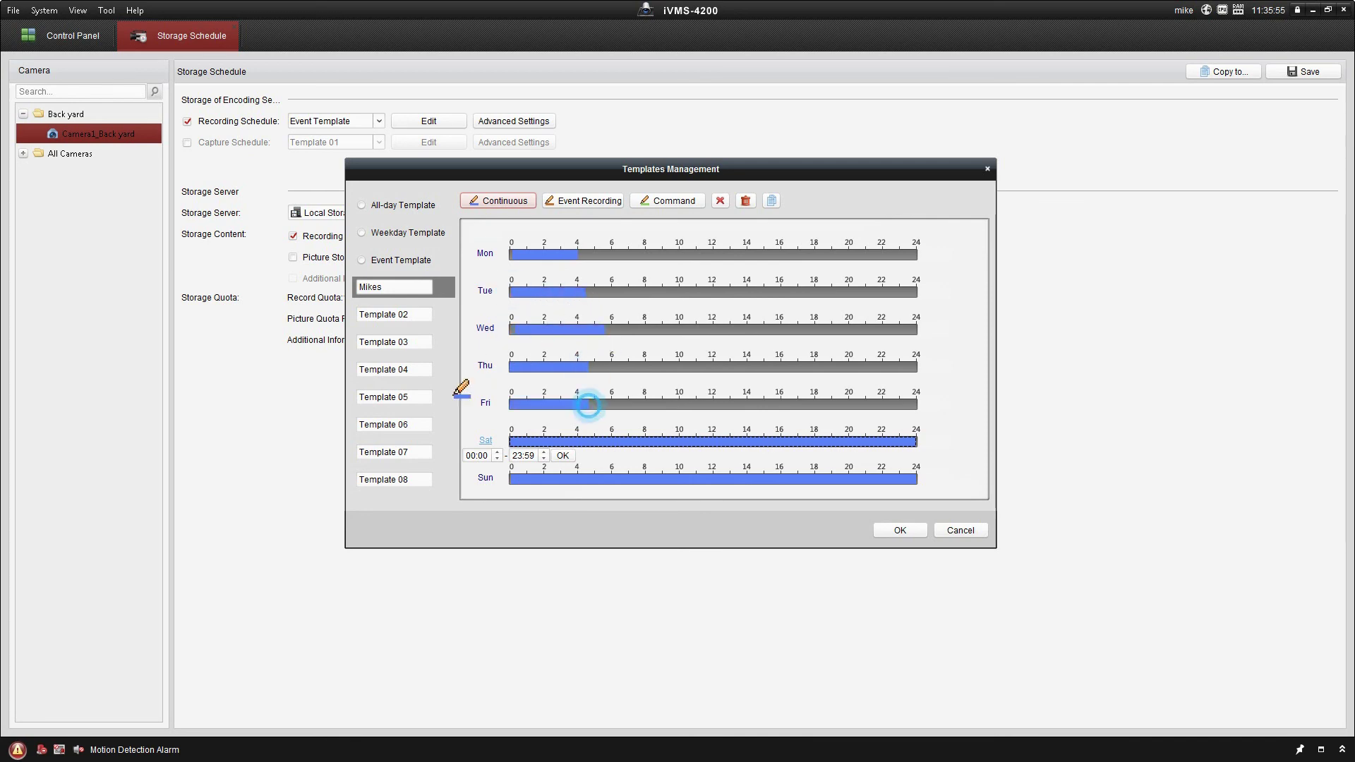
click(515, 329)
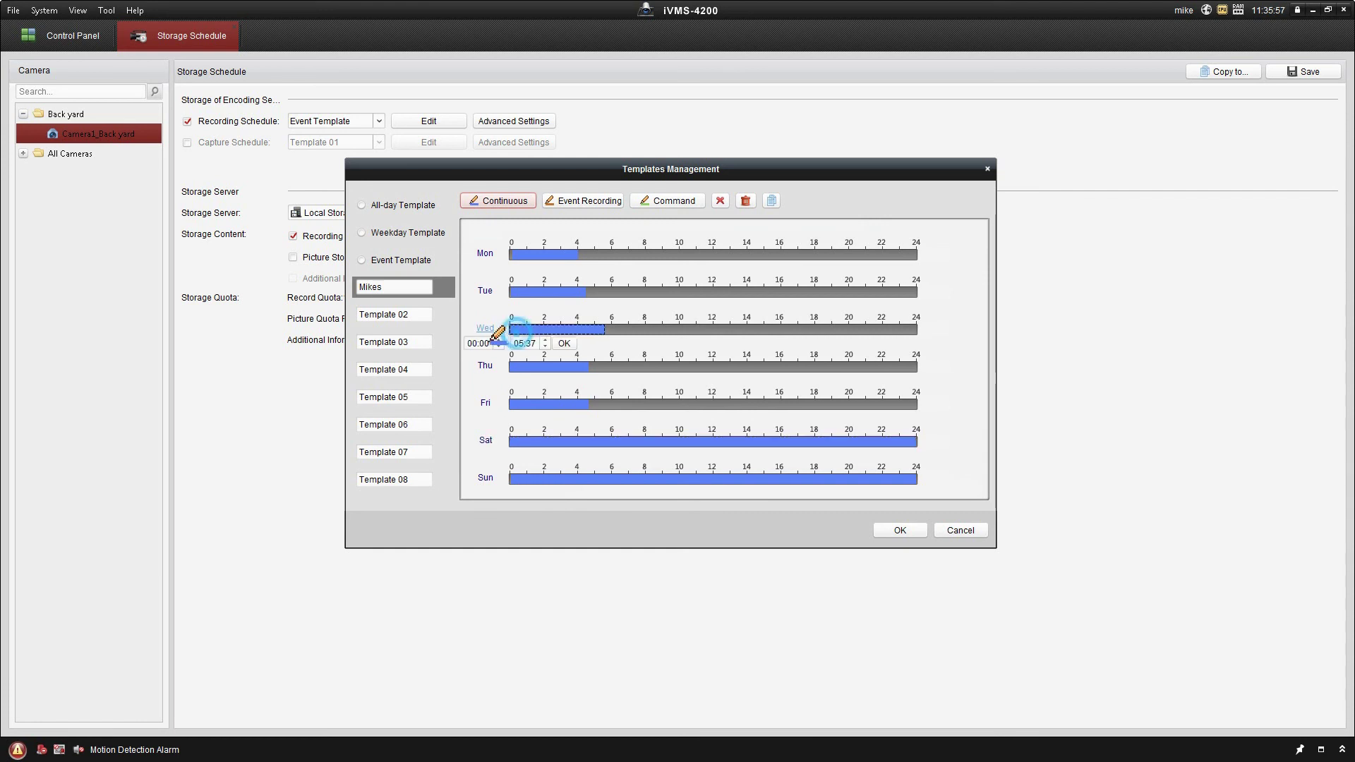
click(515, 292)
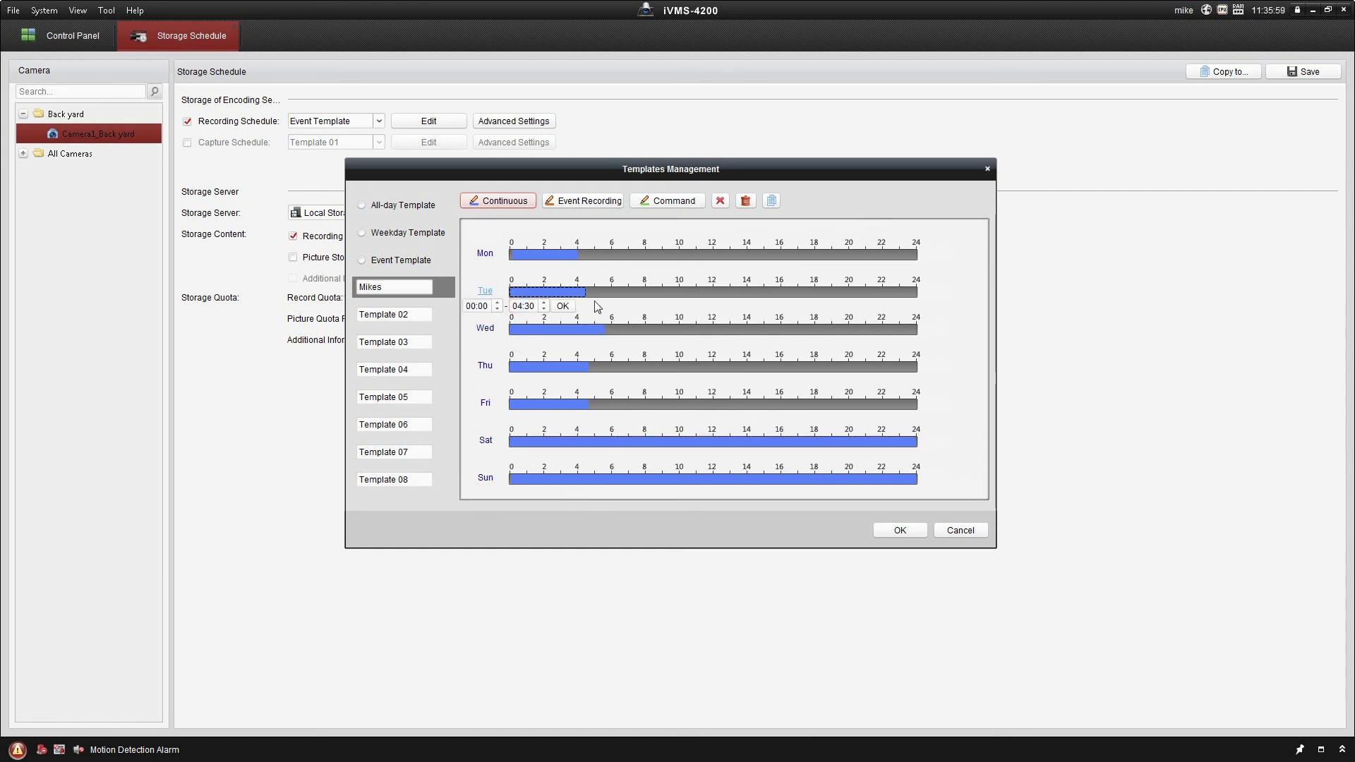
click(513, 259)
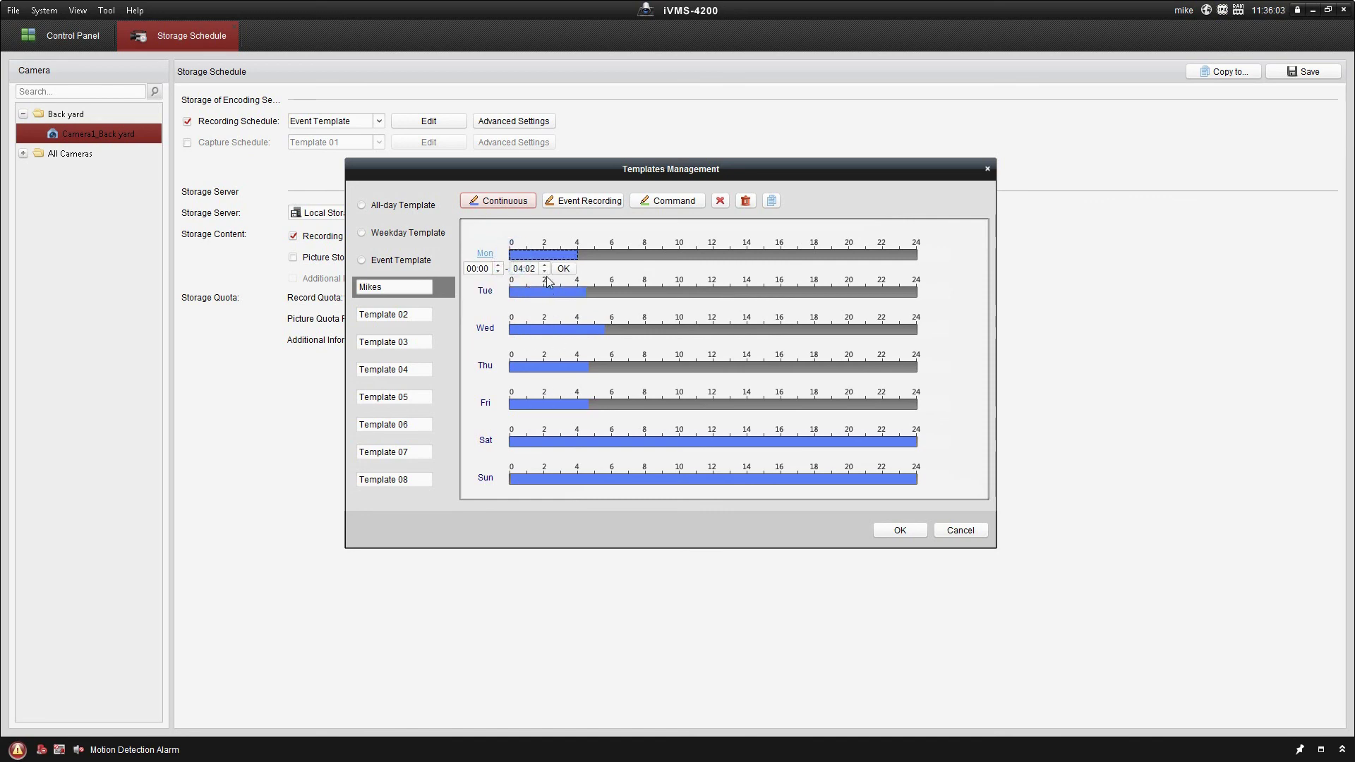
Step: Fill Monday–Friday with event recording from each continuous block's end through 24
click(593, 205)
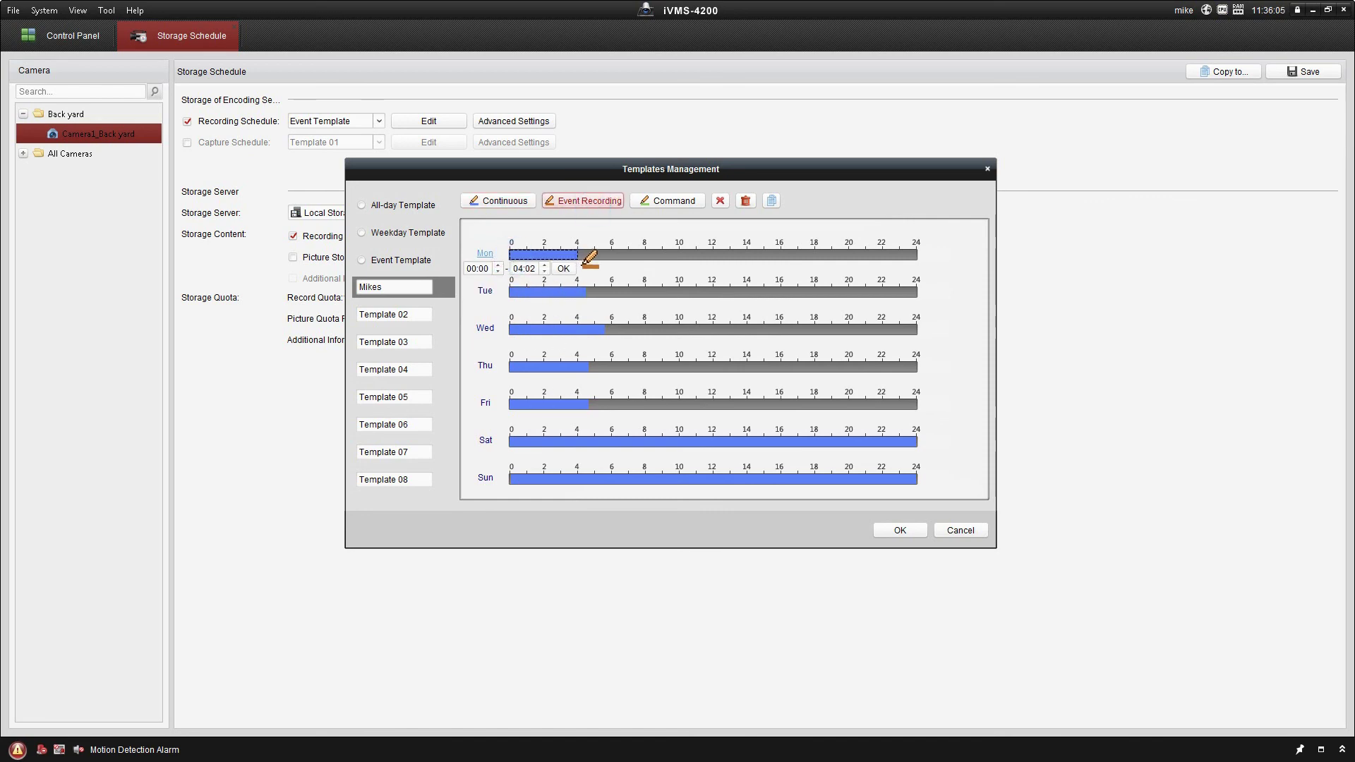
drag(580, 255, 937, 279)
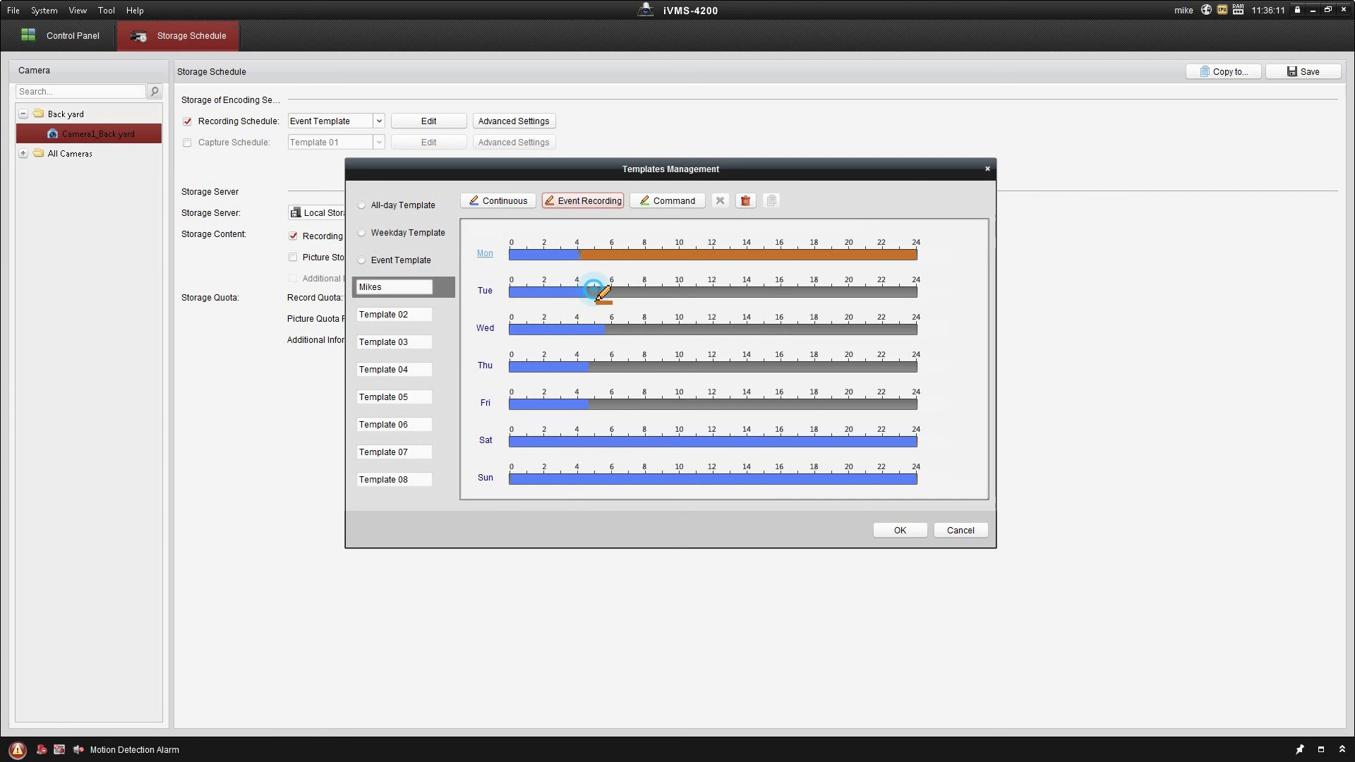
drag(592, 292, 1016, 318)
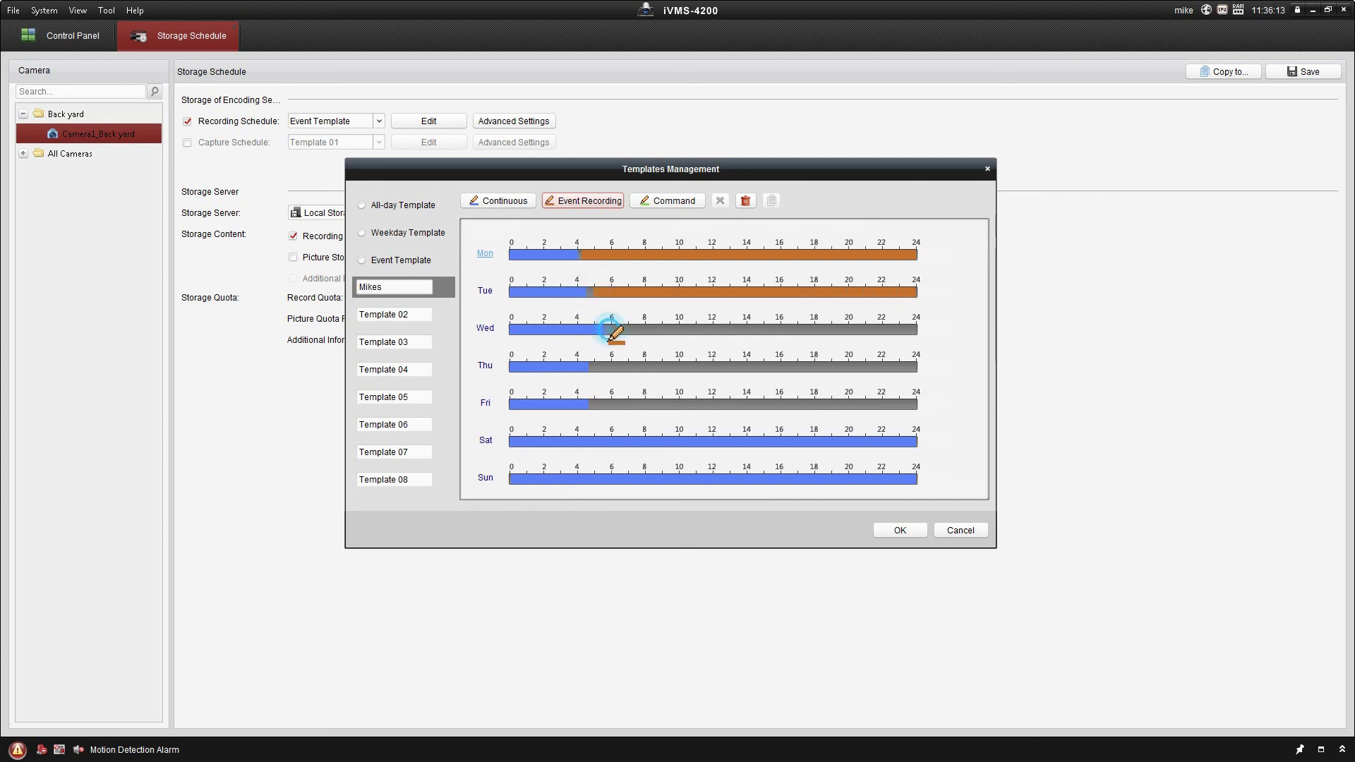
drag(608, 329, 1019, 332)
drag(863, 366, 589, 366)
drag(916, 403, 594, 402)
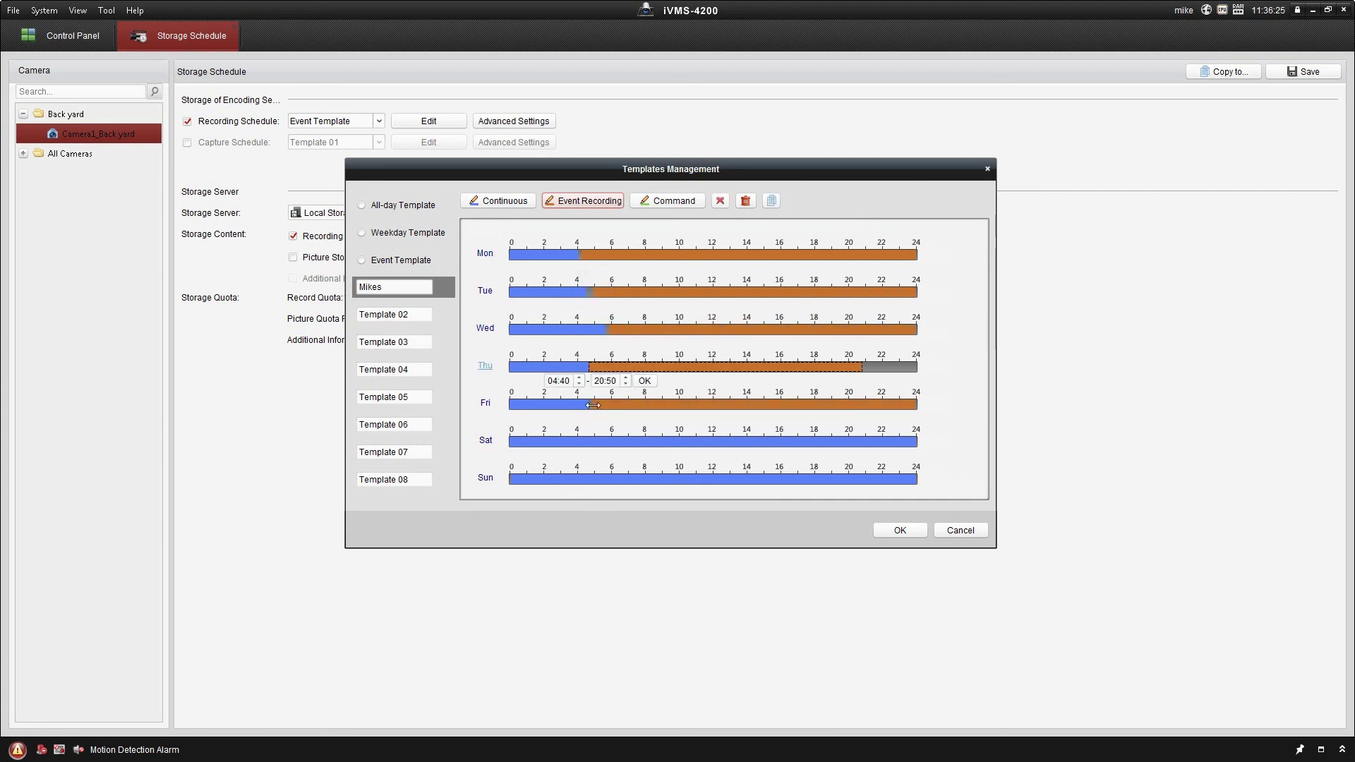
click(593, 406)
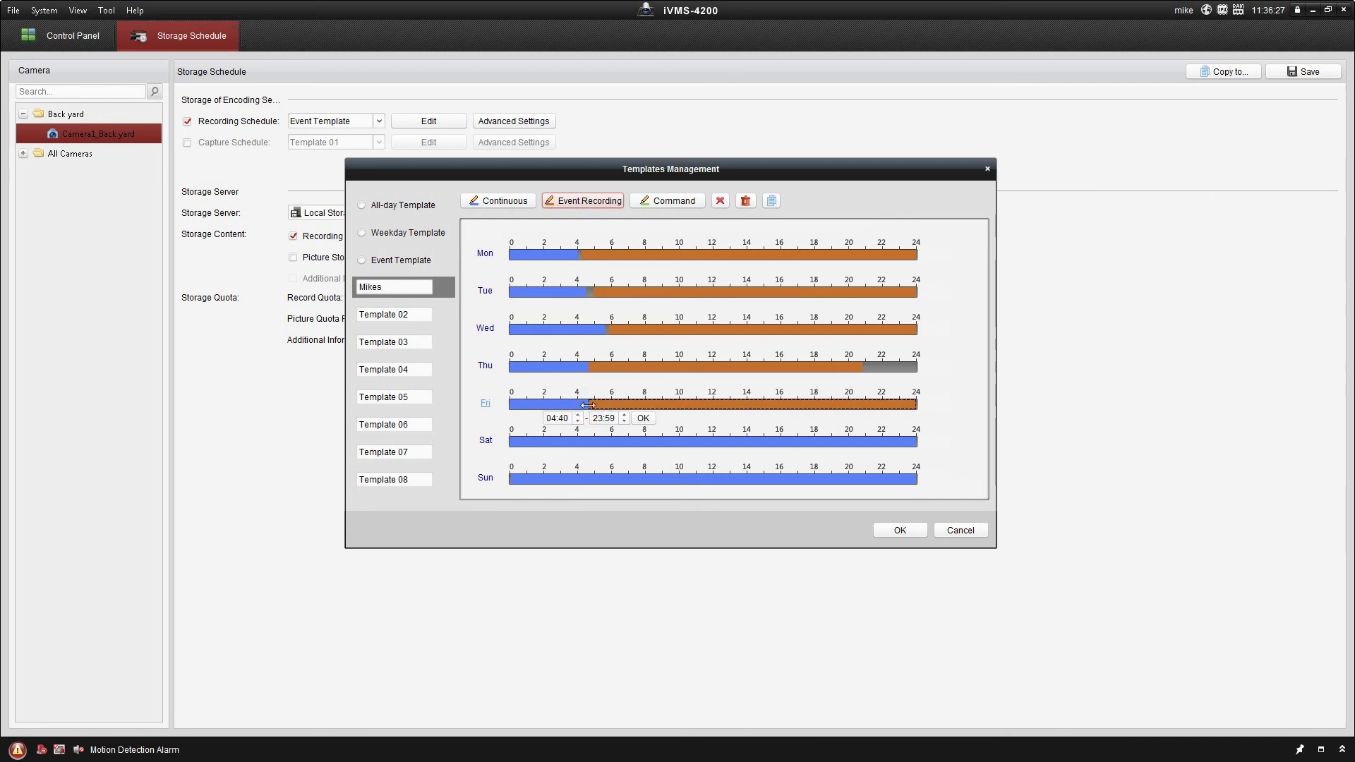
drag(861, 367, 915, 376)
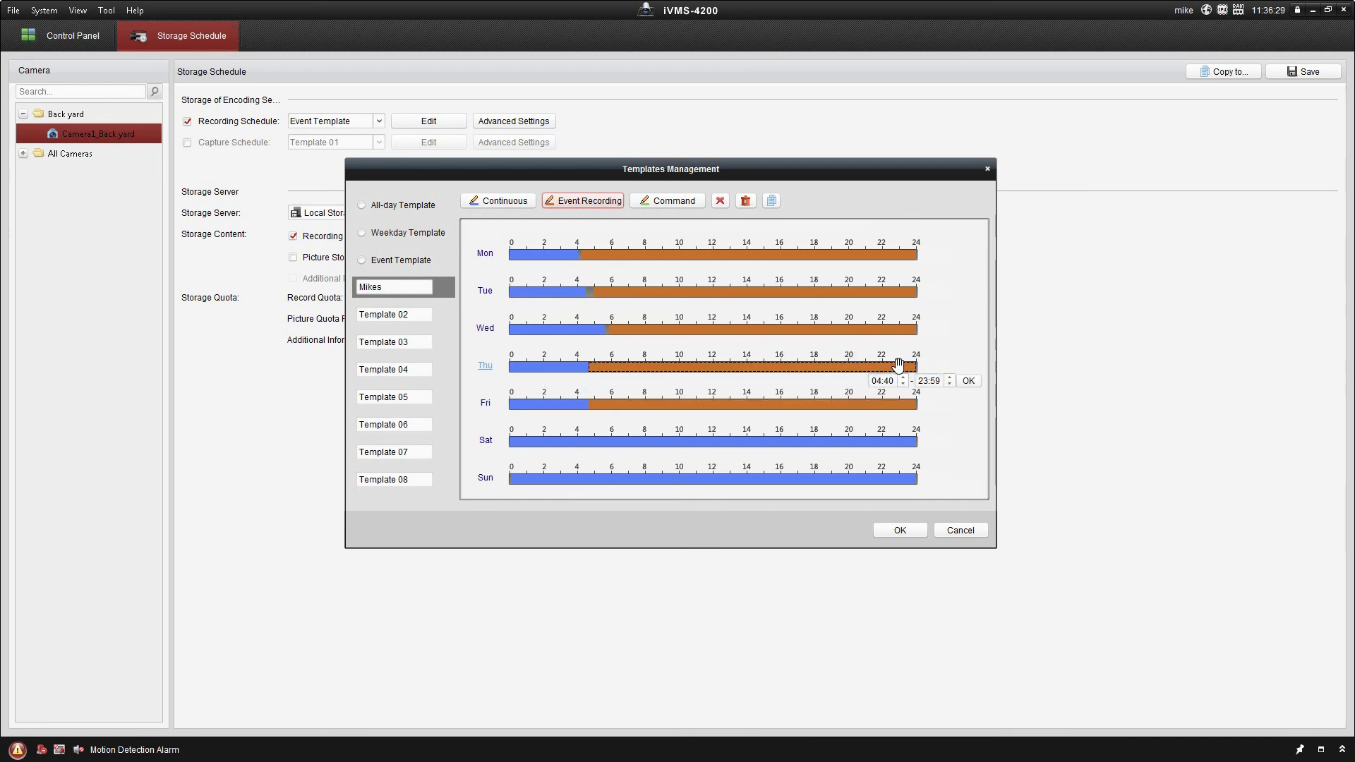
click(611, 331)
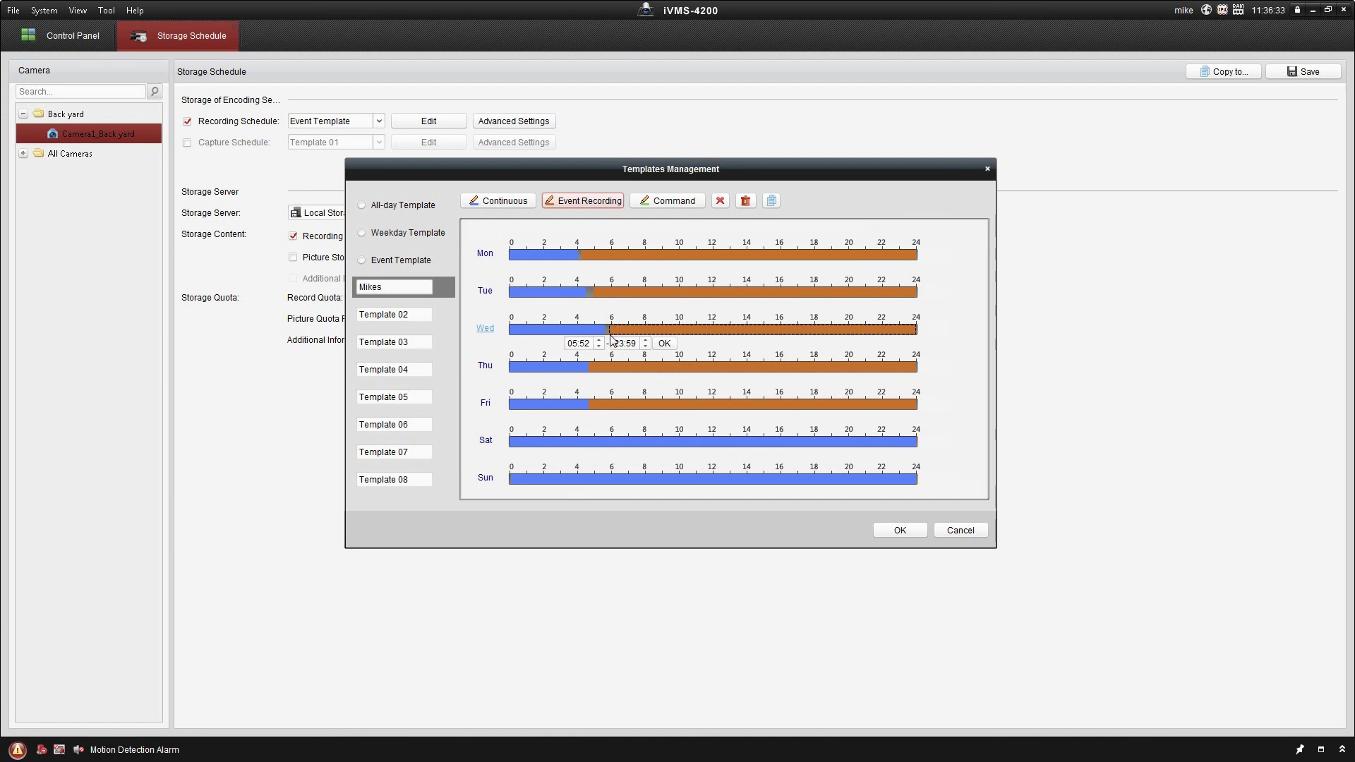
click(590, 292)
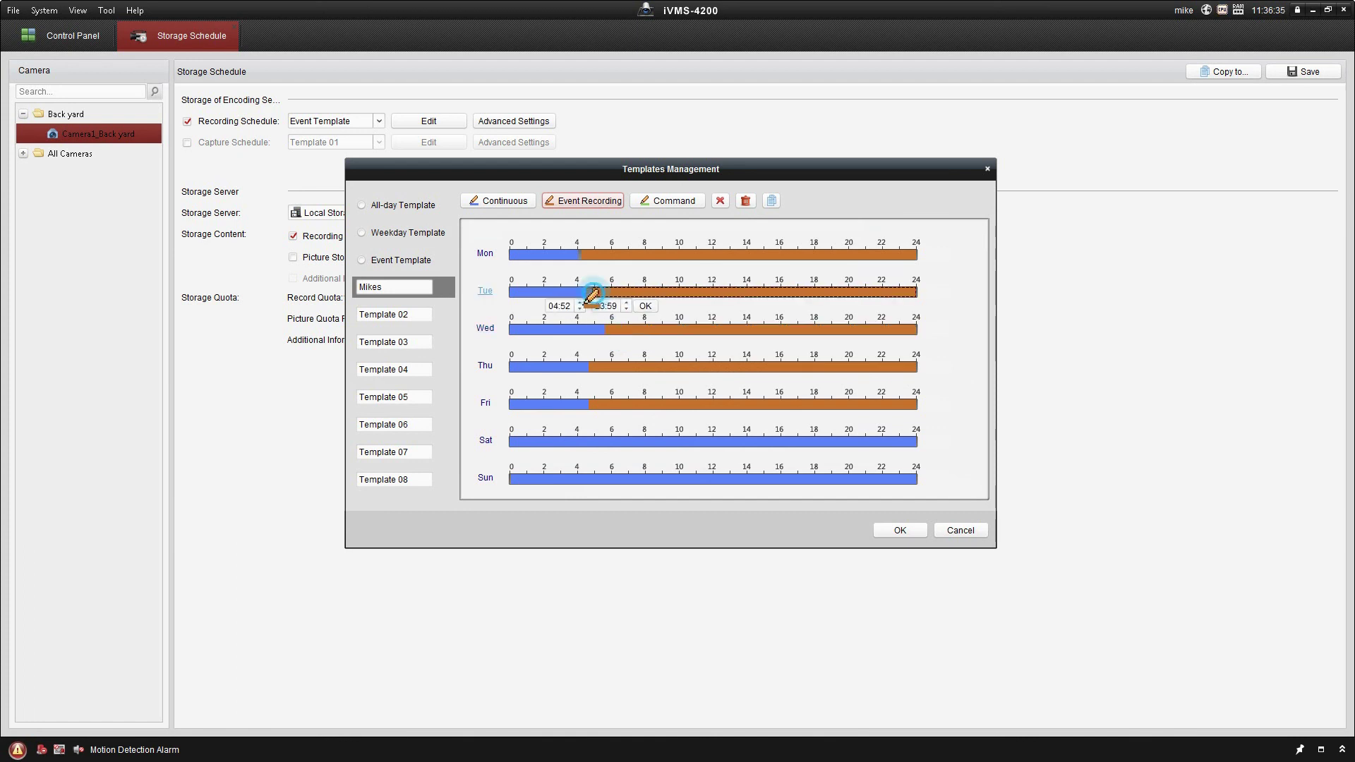
Step: Review Monday's times, reselect Event Template, and save and close Templates Management
click(580, 254)
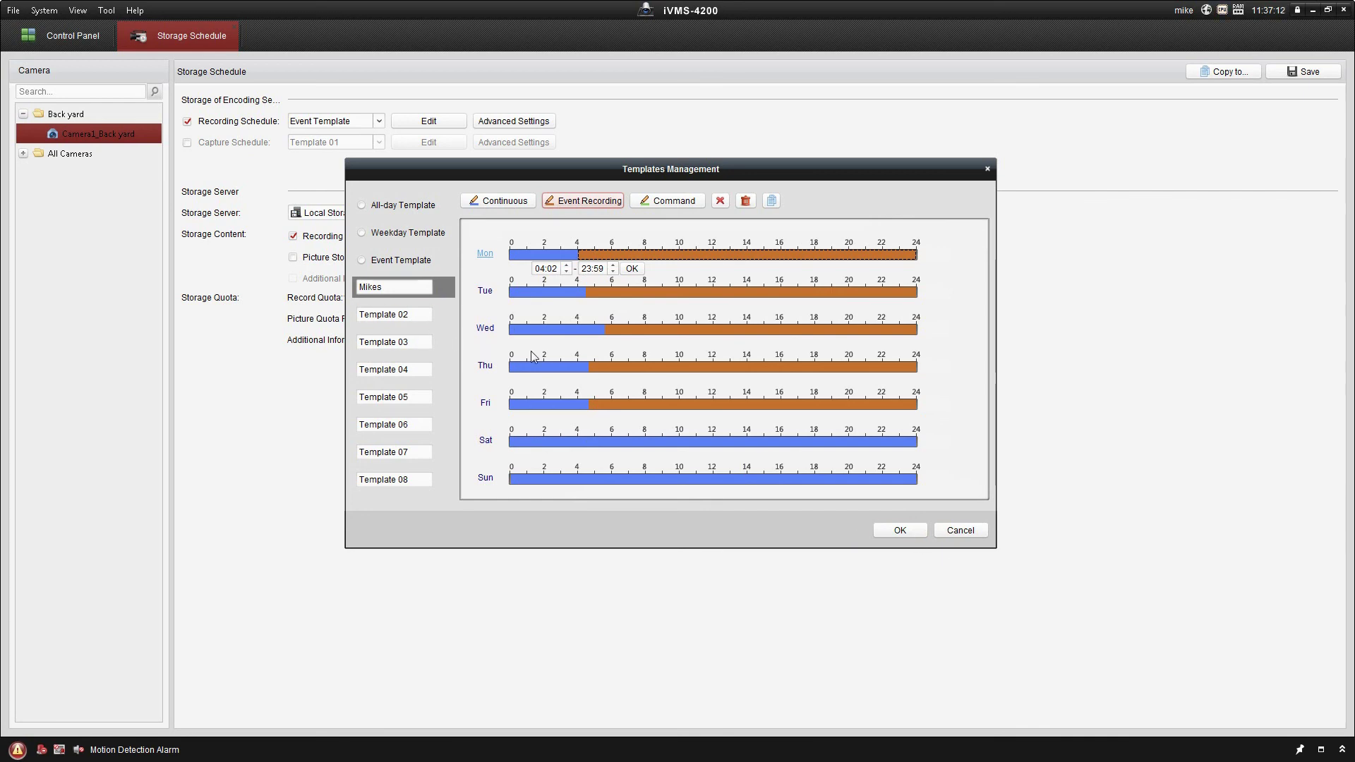
click(362, 259)
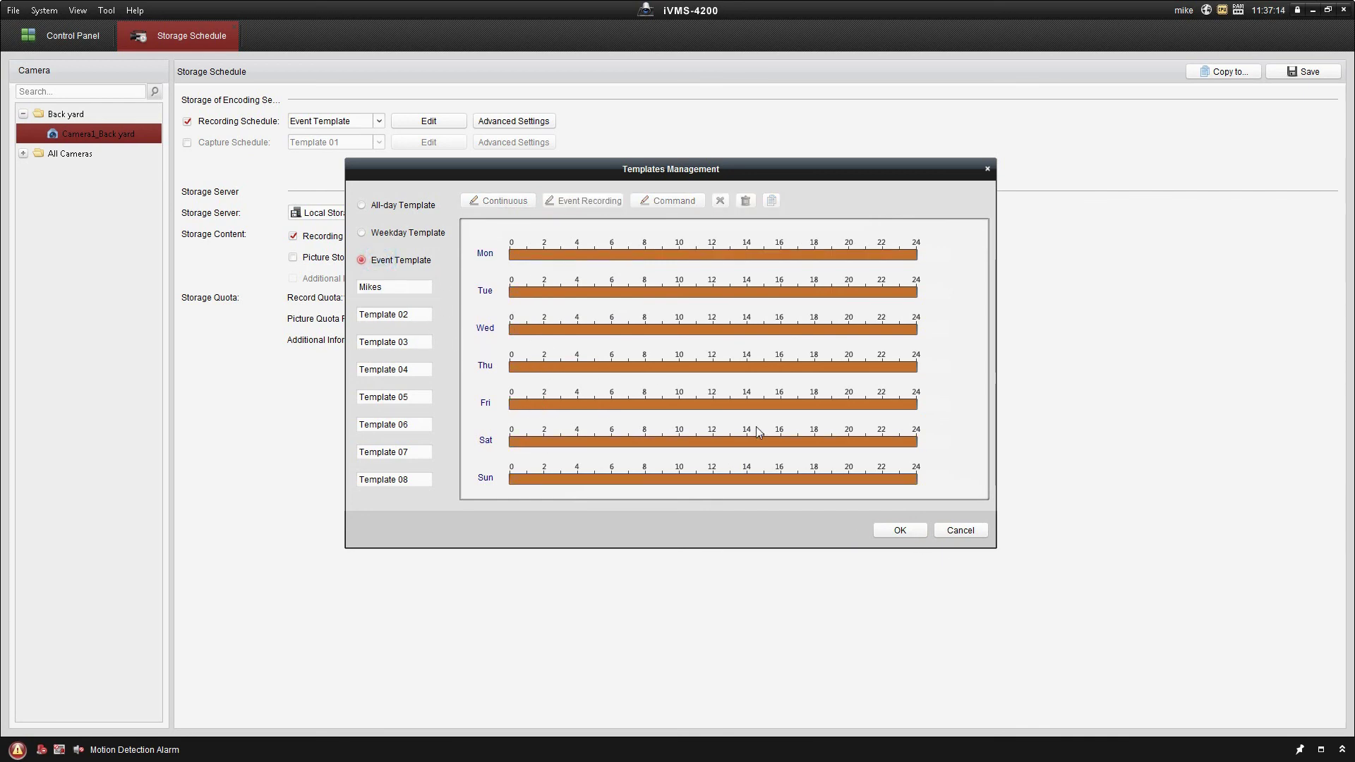
click(892, 530)
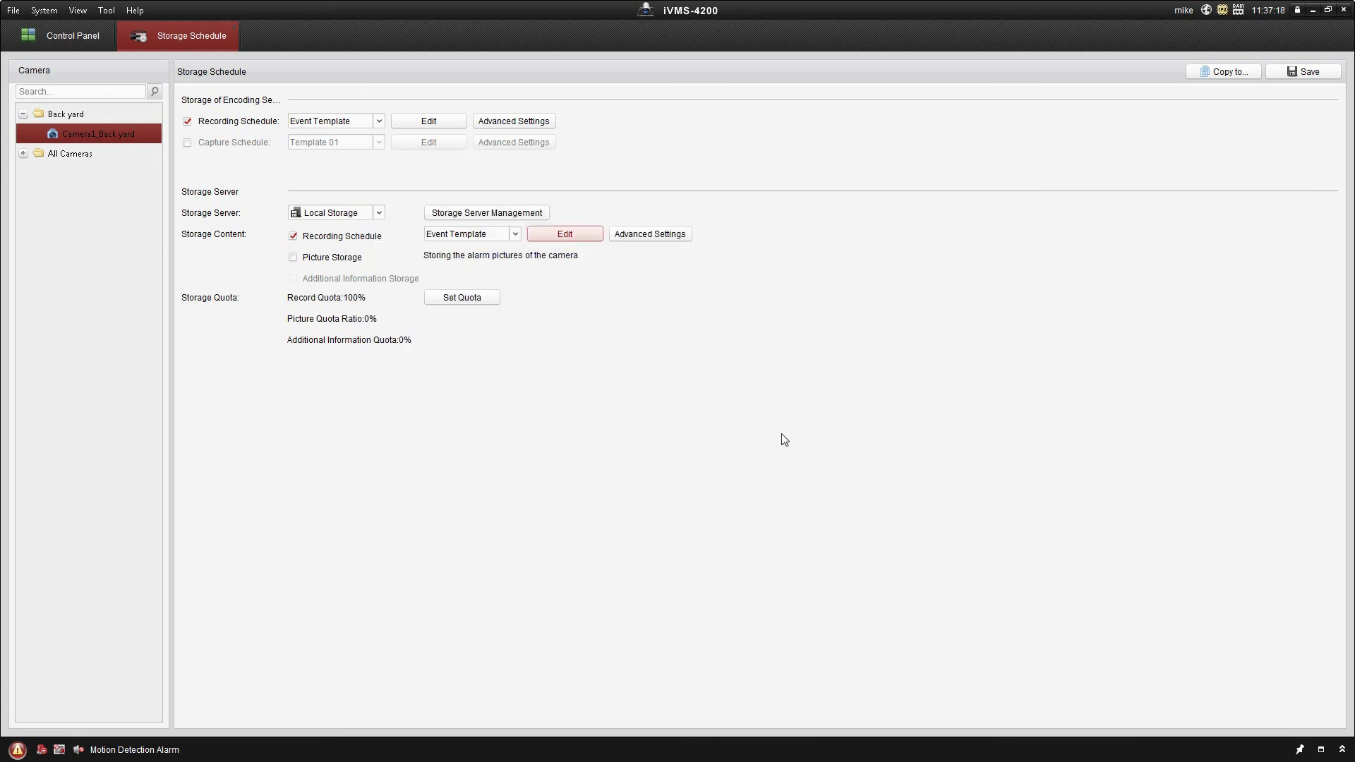
Step: Close the Storage Schedule page to return to the Control Panel home page
click(235, 25)
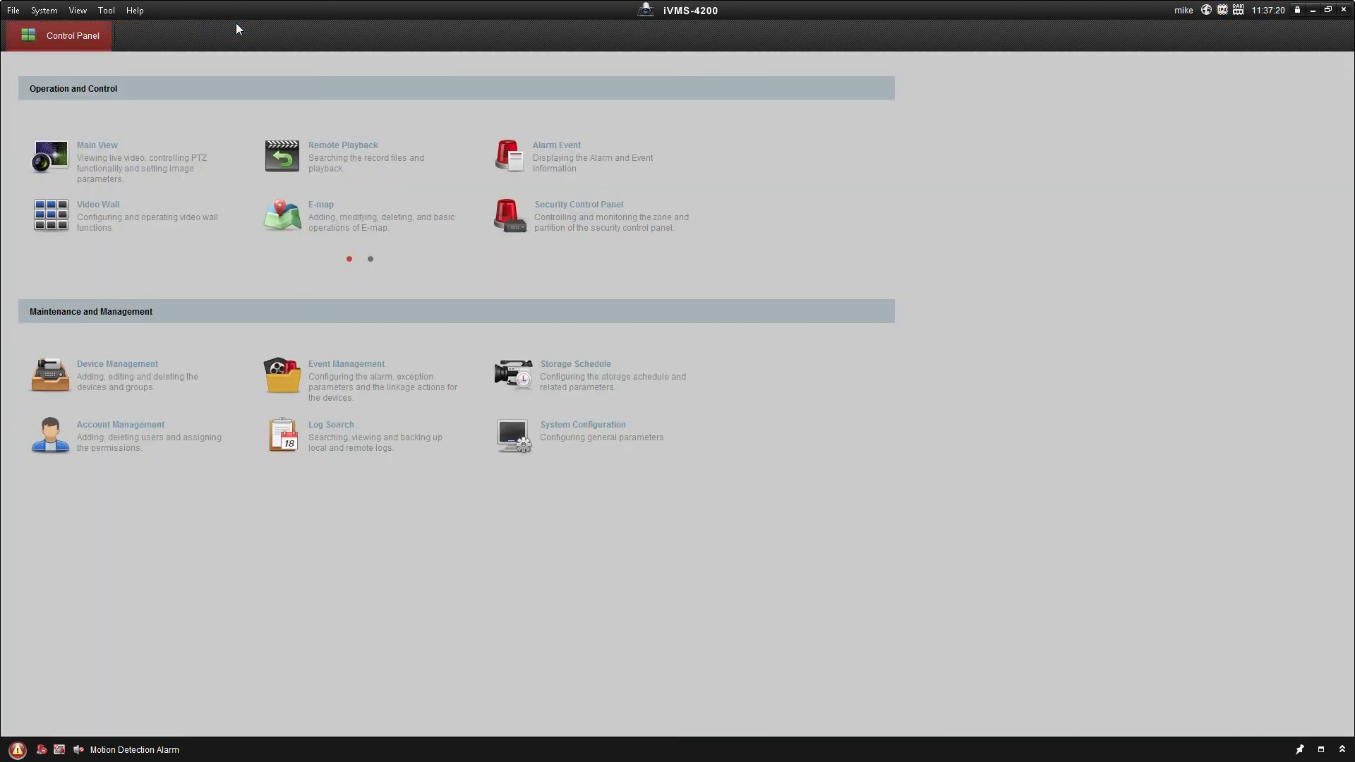